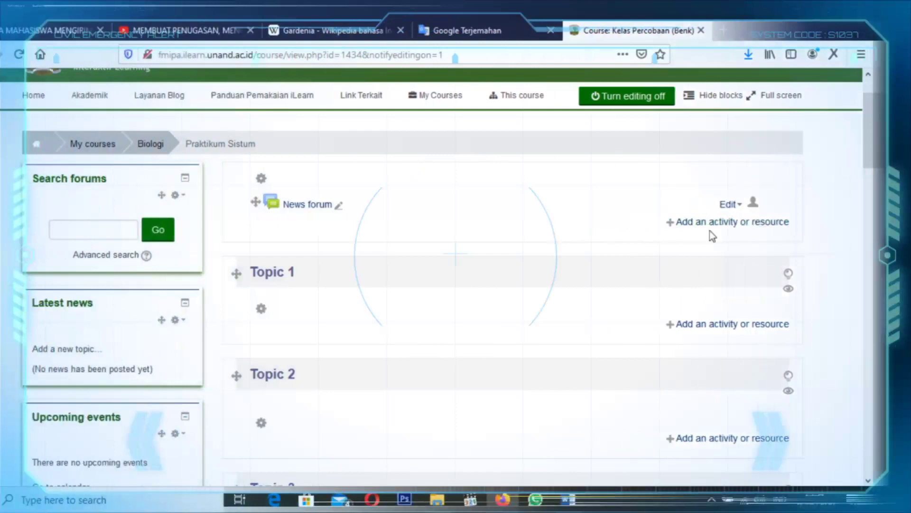
# - Add a File resource to the course's general section and name it "RPS dan Kontrak Perkuliahan"
pyautogui.click(710, 224)
pyautogui.scroll(-5, 400, 190)
pyautogui.scroll(5, 401, 190)
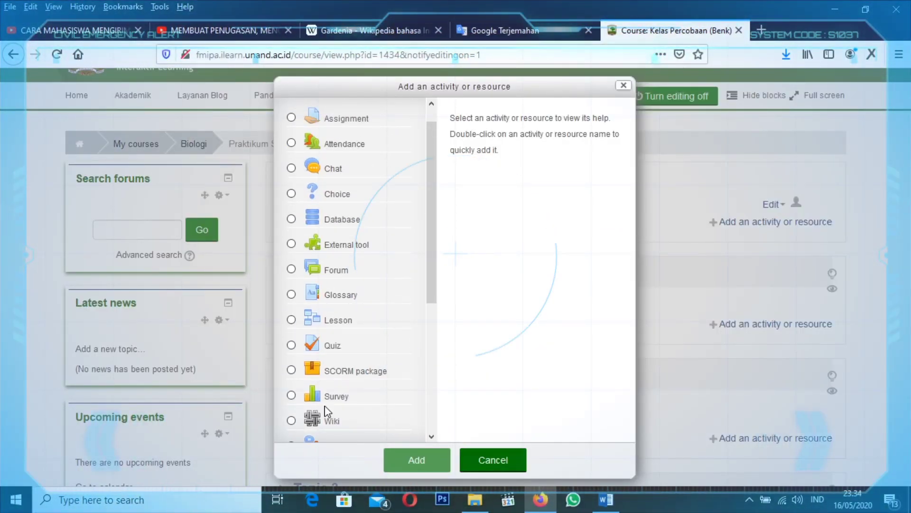
pyautogui.scroll(-5, 328, 379)
pyautogui.click(306, 302)
pyautogui.click(415, 458)
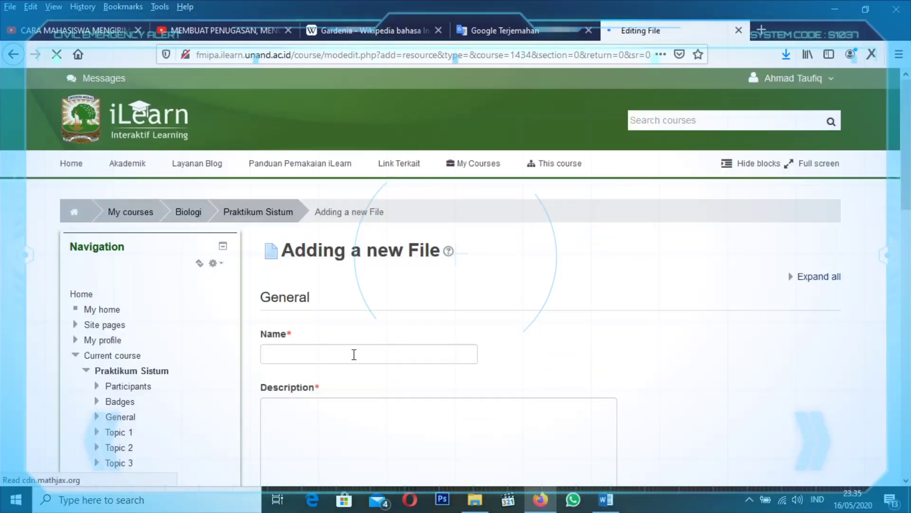
pyautogui.click(356, 354)
pyautogui.write('RPS dan Kontrak Perkuliahan')
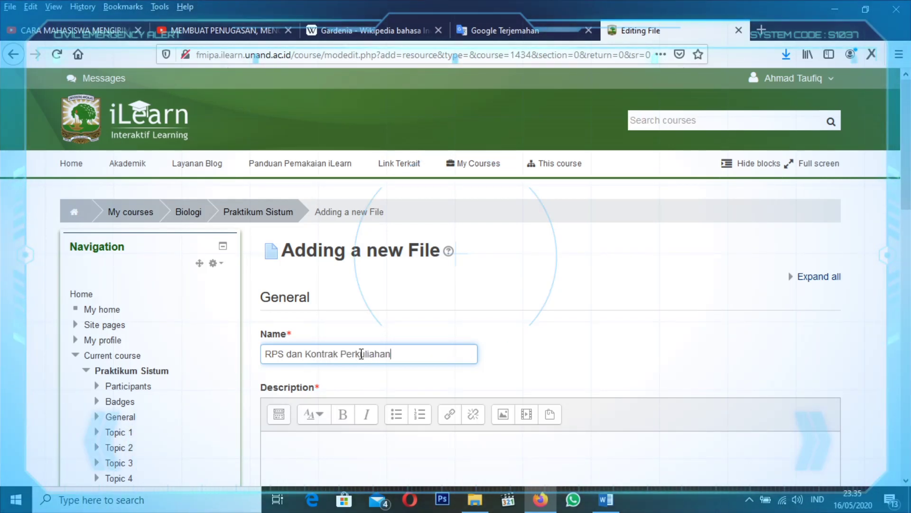
# - Describe the file as "File ini merupakan RPS dan Kontrak Perkuliahan selama 1 semester ke depan, sebagai panduan pelaksanaan proses belajar mengajar Matkul Uji Coba"
pyautogui.scroll(-3, 356, 380)
pyautogui.click(327, 317)
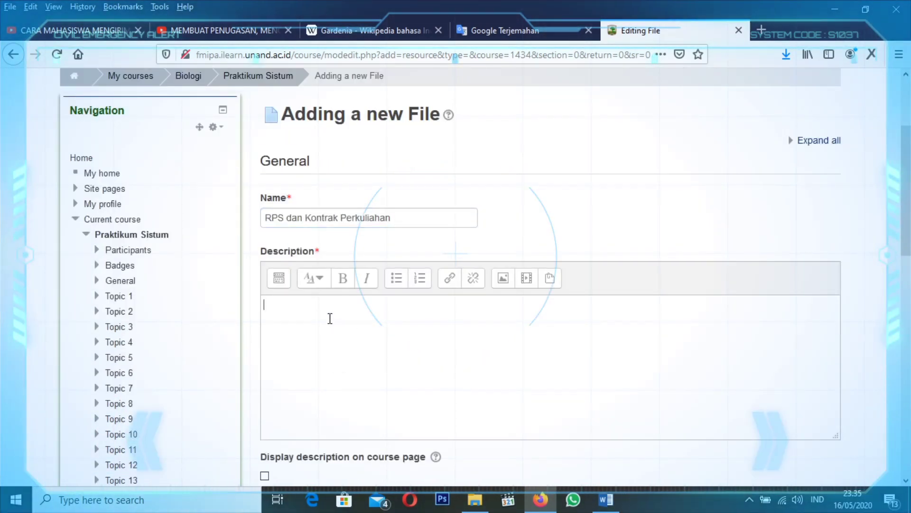
pyautogui.write('File ini merupakan RPS dan Kontrak Perkuliahan selama')
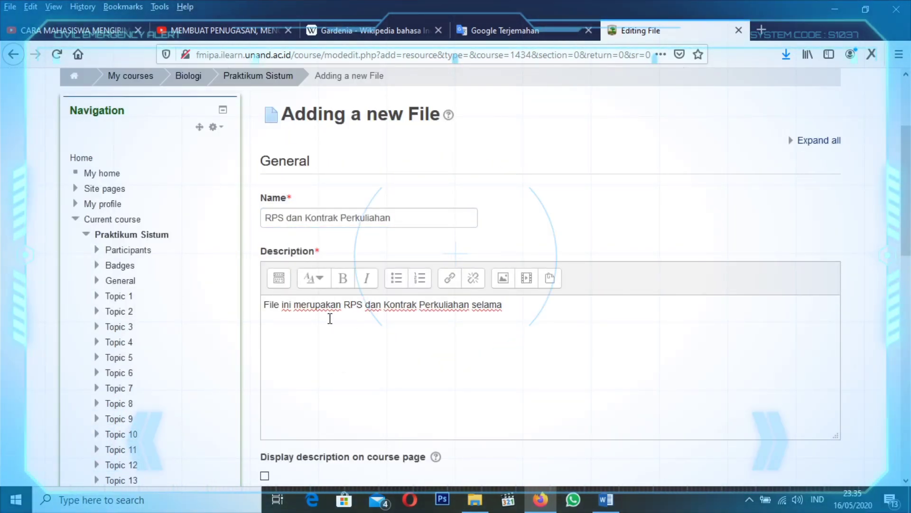
pyautogui.write(' 1 semester ke depan, sebagai panduan pelaksanaan proses belajar')
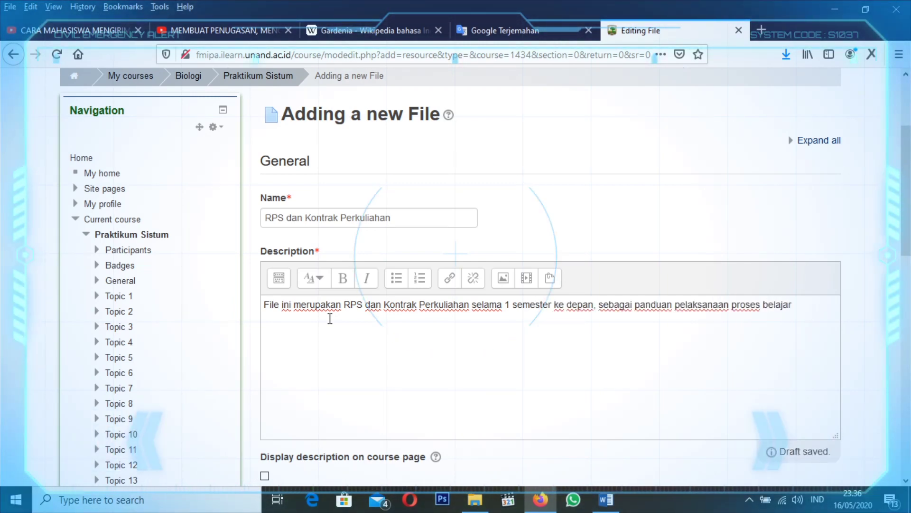
pyautogui.write(' mengajar Matkul Uji Coba')
pyautogui.click(429, 217)
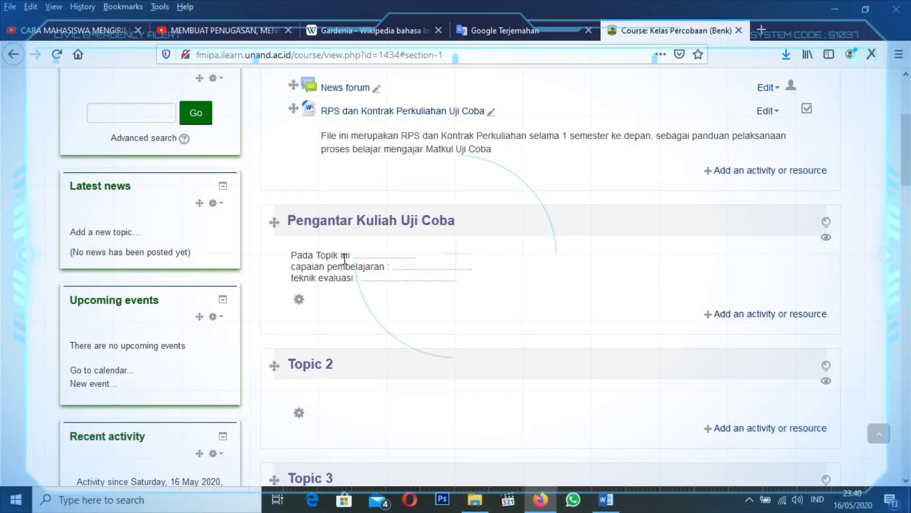
# - Start adding a File resource to the "Pengantar Kuliah Uji Coba" topic
pyautogui.click(773, 315)
pyautogui.scroll(-5, 376, 309)
pyautogui.click(291, 304)
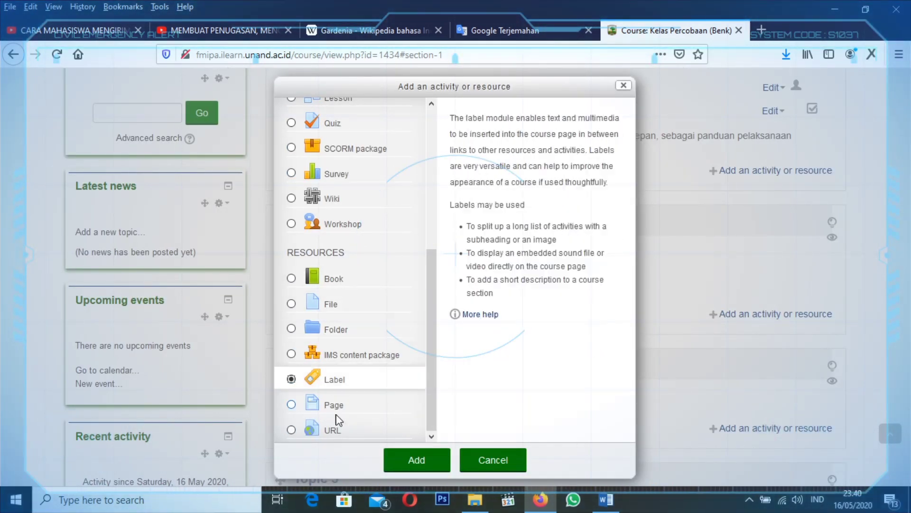
pyautogui.click(427, 459)
# - Name the file "Presentasi Materi Pengantar Matkul Uji Coba" and display its presentation-material description on the course page
pyautogui.click(329, 354)
pyautogui.write('Presentasi Materi Pengantar Matkul Uji')
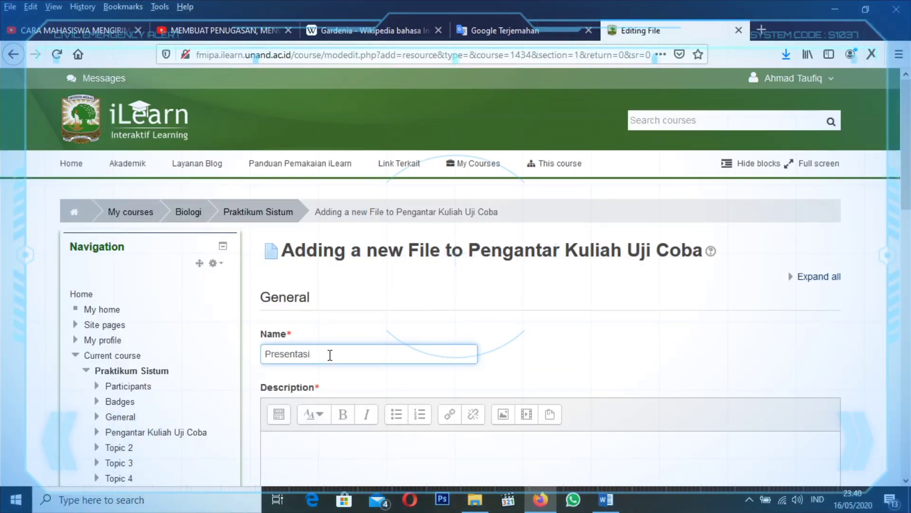
pyautogui.write('Coba')
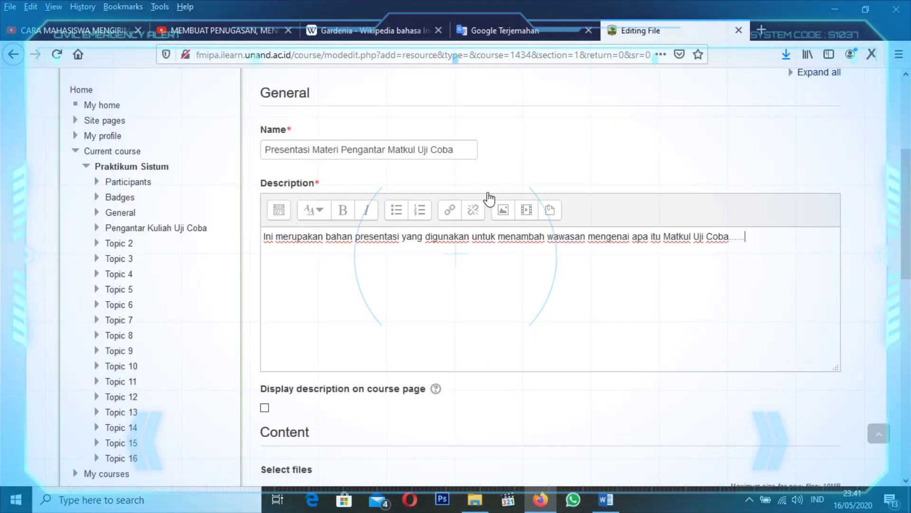
pyautogui.click(265, 407)
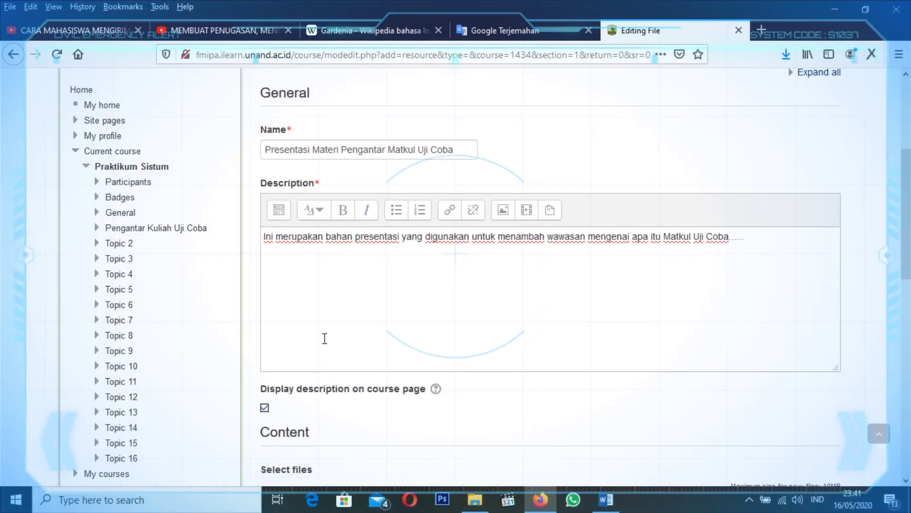
# - Upload the presentation file from the D: drive into the resource's content and save it, returning to the course
pyautogui.scroll(-4, 323, 338)
pyautogui.click(275, 303)
pyautogui.click(353, 193)
pyautogui.click(67, 32)
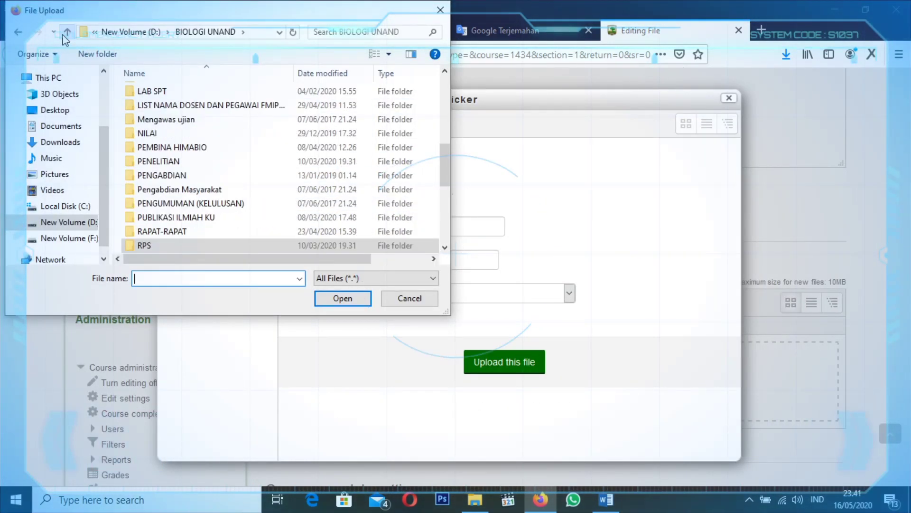
pyautogui.scroll(6, 188, 161)
pyautogui.click(187, 149)
pyautogui.doubleClick(186, 175)
pyautogui.doubleClick(187, 149)
pyautogui.click(507, 366)
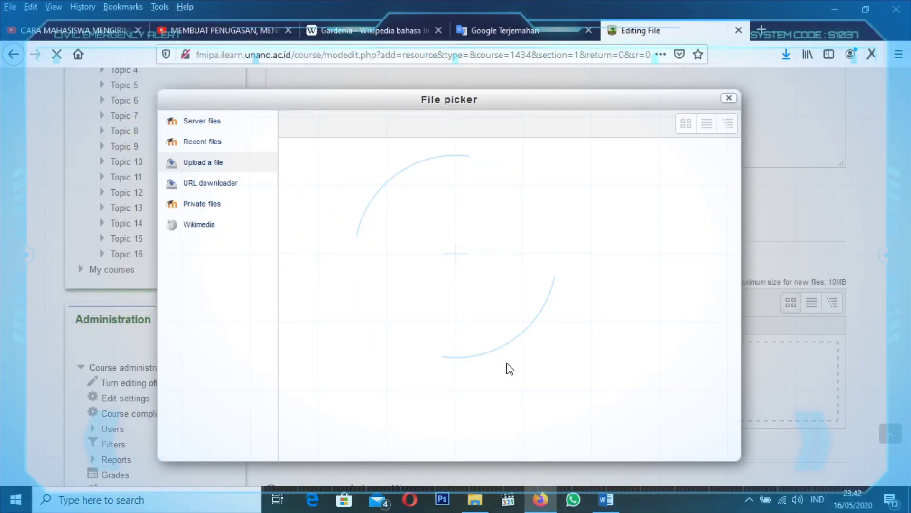
pyautogui.scroll(-10, 361, 309)
pyautogui.click(342, 382)
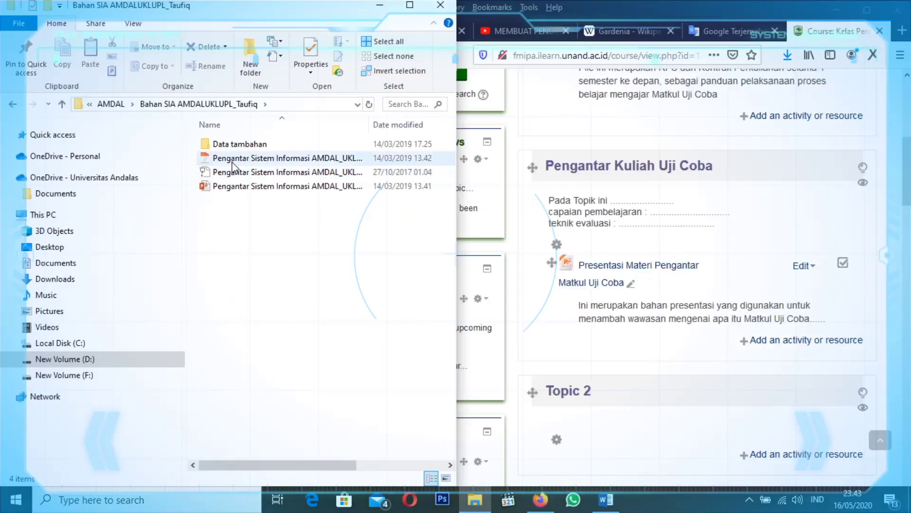
# - Add the PowerPoint file "Pengantar Sistem Informasi AMDAL_UKL..." from the file folder straight into the "Pengantar Kuliah Uji Coba" topic and return to the full-size browser
pyautogui.moveTo(252, 186); pyautogui.dragTo(771, 349)
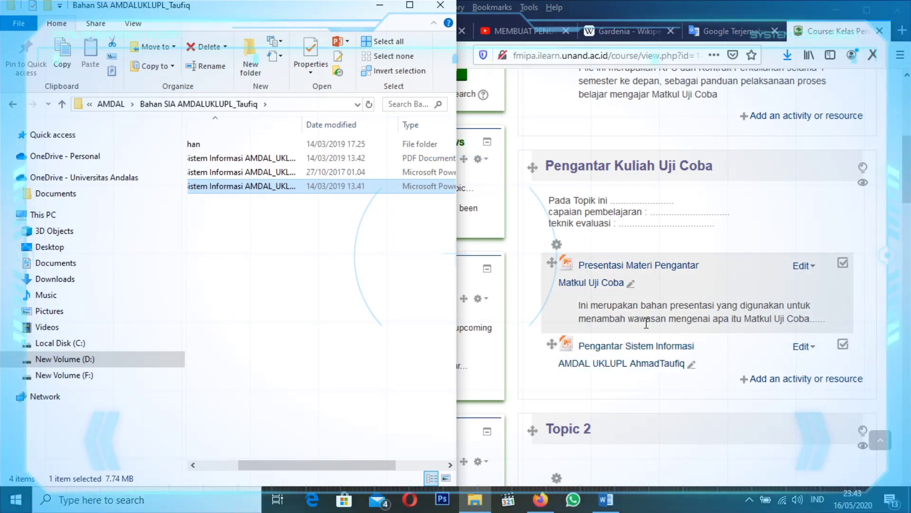
pyautogui.click(379, 5)
pyautogui.click(867, 10)
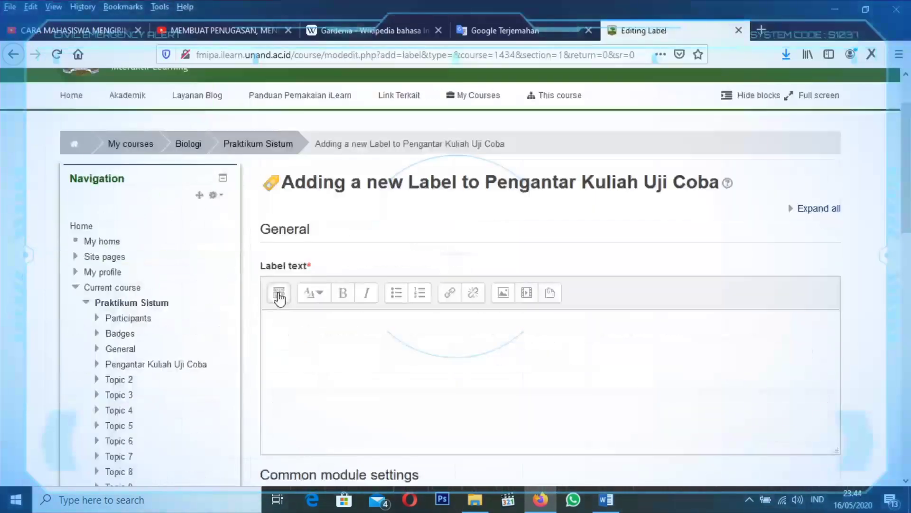
# - Expand the new label's text editor to show all of its editing tools
pyautogui.click(279, 247)
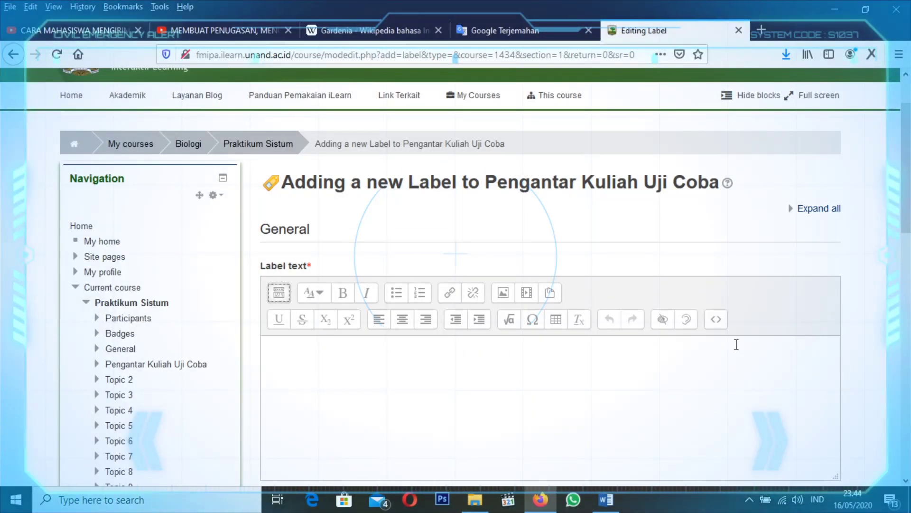
pyautogui.click(350, 335)
# - Open the sharing options of the YouTube video "CARA MAHASISWA MENGIRIM TUGAS LINK VIDEO"
pyautogui.click(78, 31)
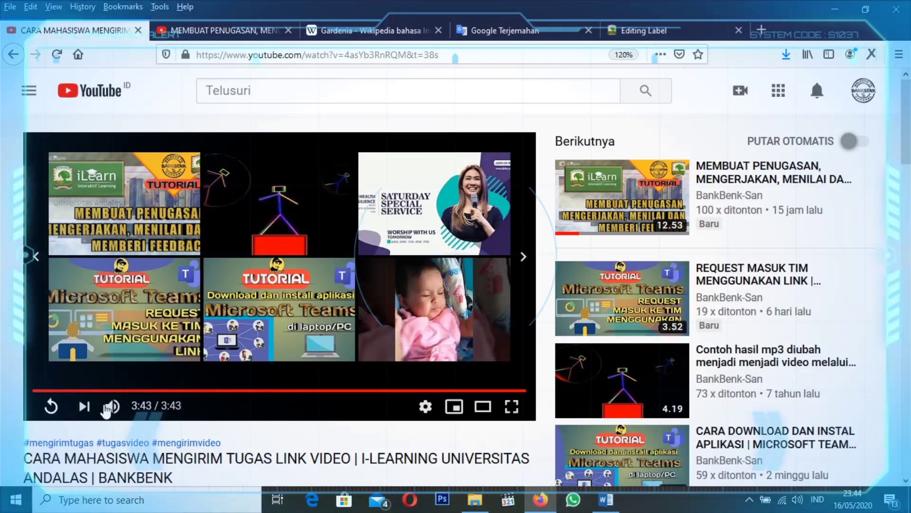
pyautogui.click(51, 406)
pyautogui.scroll(-1, 348, 317)
pyautogui.scroll(1, 356, 351)
pyautogui.scroll(-2, 361, 380)
pyautogui.click(374, 421)
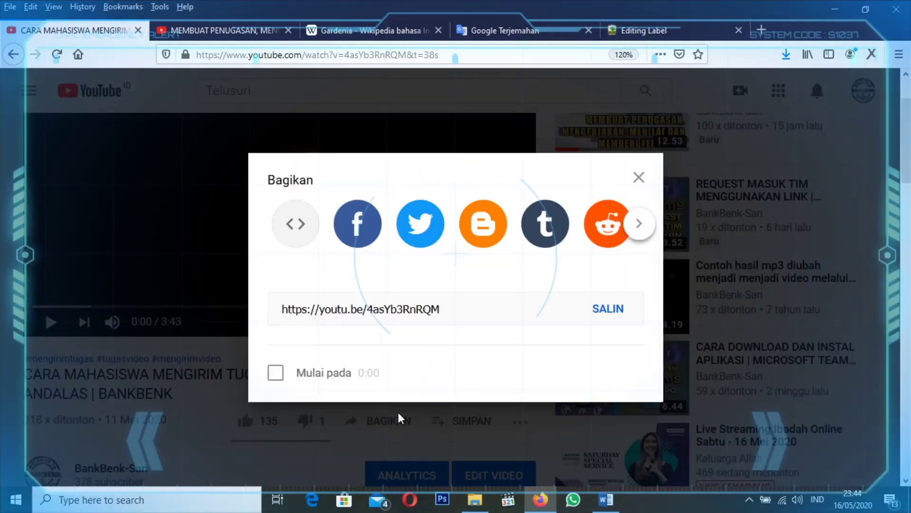
# - Open the video's embed option and copy its complete iframe code
pyautogui.click(295, 226)
pyautogui.scroll(-2, 622, 439)
pyautogui.scroll(-1, 621, 439)
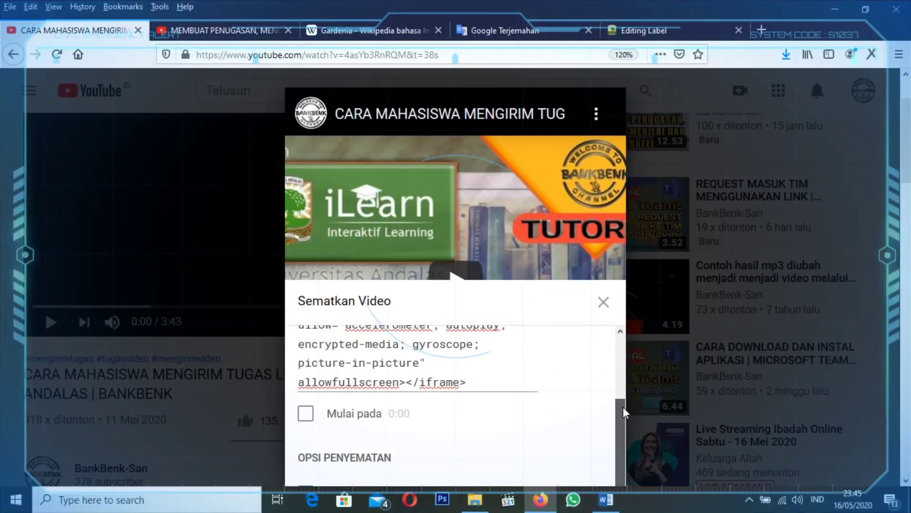
pyautogui.click(464, 385)
pyautogui.rightClick(464, 385)
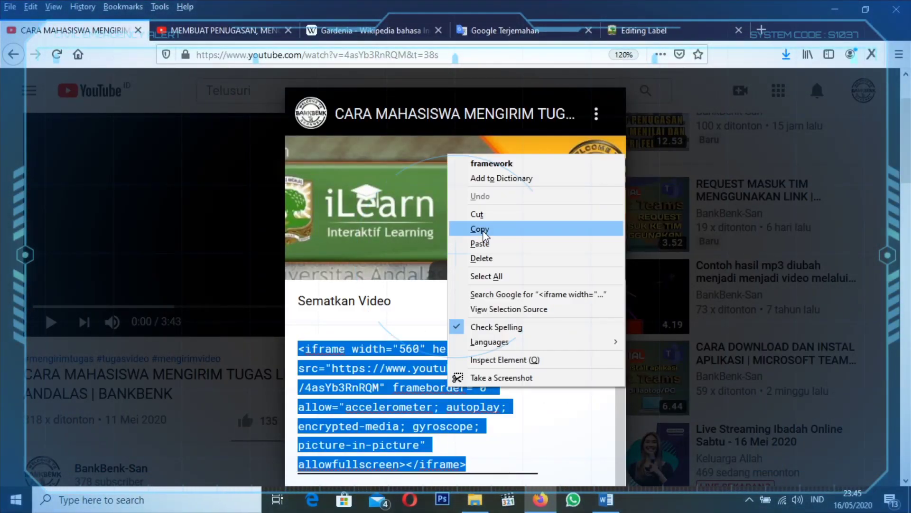
pyautogui.click(535, 229)
# - Return to the iLearn label being edited and paste the YouTube iframe embed code into its text
pyautogui.click(643, 31)
pyautogui.click(325, 319)
pyautogui.write('<iframe width="560" height="315" src="https://www.youtube.com/embed/4asYb3RnRQM" frameborder="0" allow="accelerometer; autoplay; encrypted-media; gyroscope; picture-in-picture" allowfullscreen></iframe>')
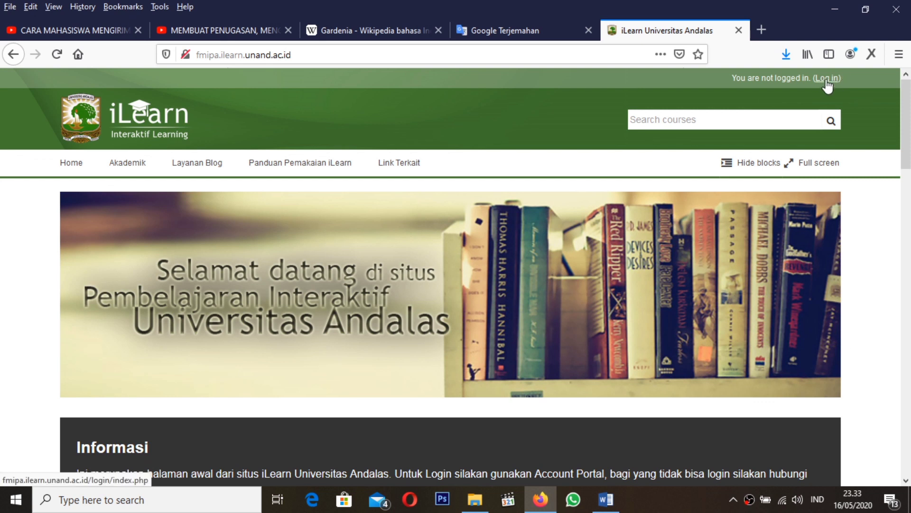
# - Log in to iLearn as the lecturer using the saved username and account password
pyautogui.click(826, 80)
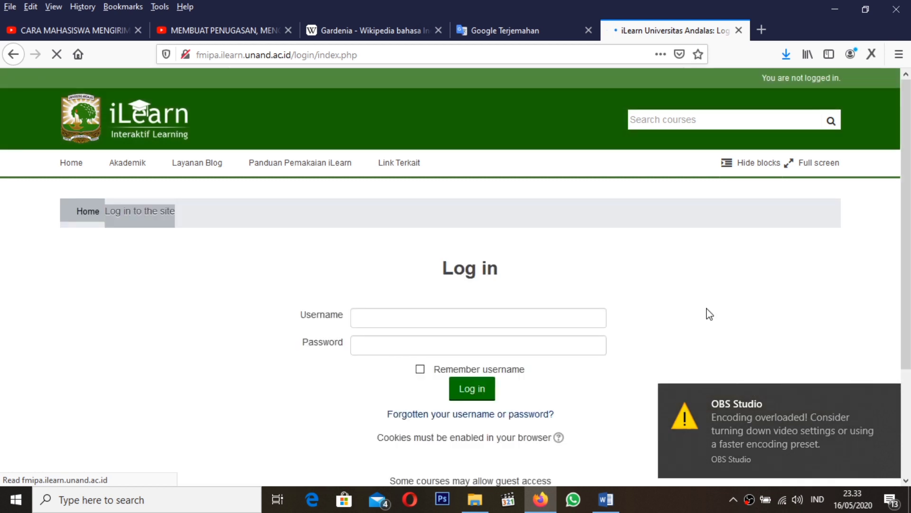
pyautogui.click(429, 311)
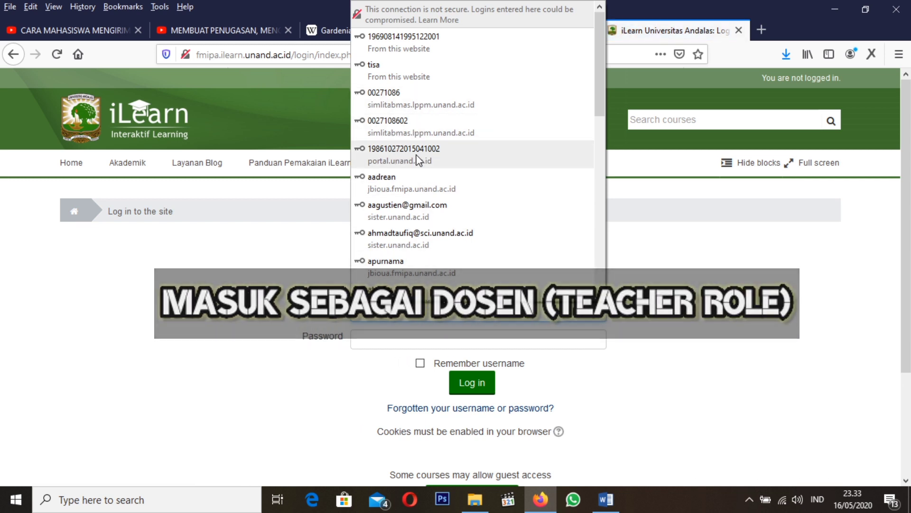
pyautogui.click(417, 157)
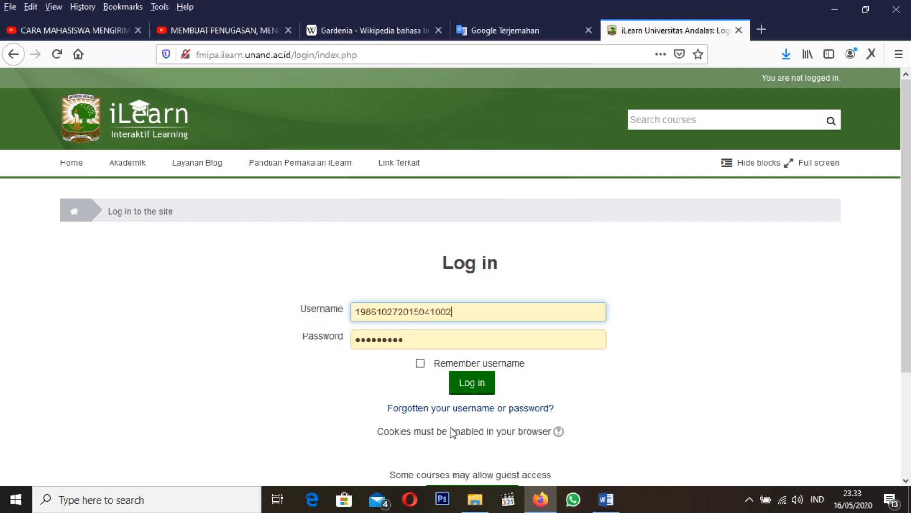
pyautogui.click(479, 389)
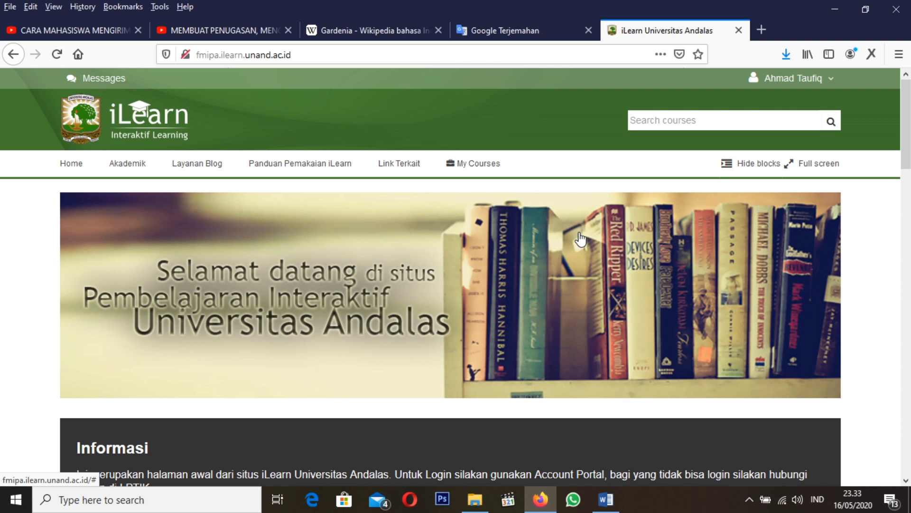
# - Open the "Kelas Percobaan (Benk)" course from the lecturer's own courses
pyautogui.click(797, 78)
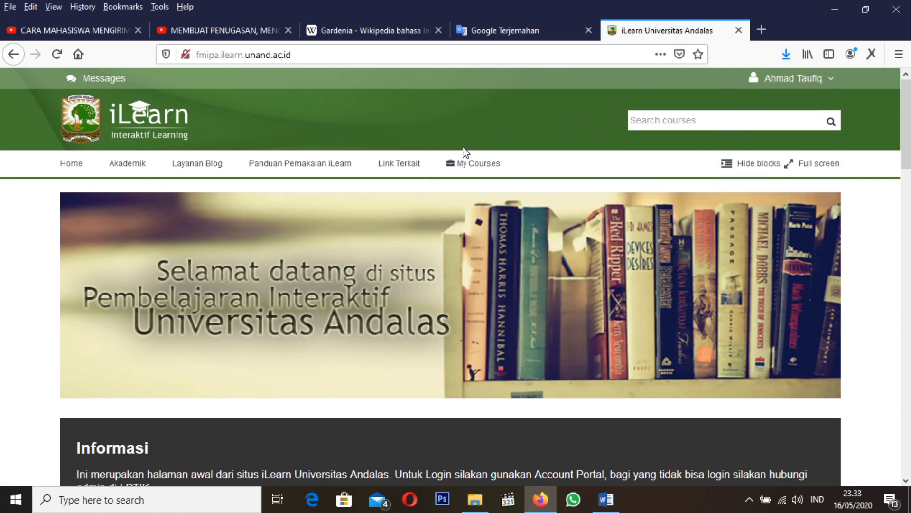
pyautogui.moveTo(477, 168)
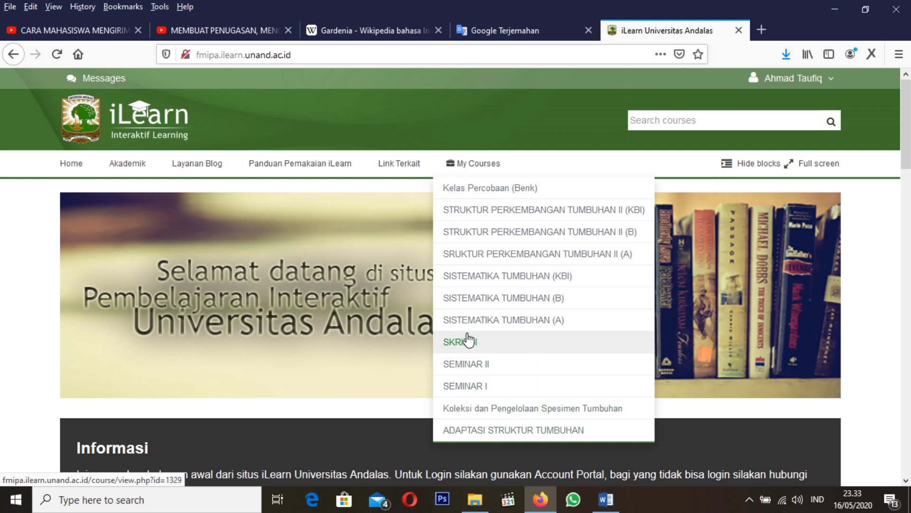
pyautogui.click(494, 189)
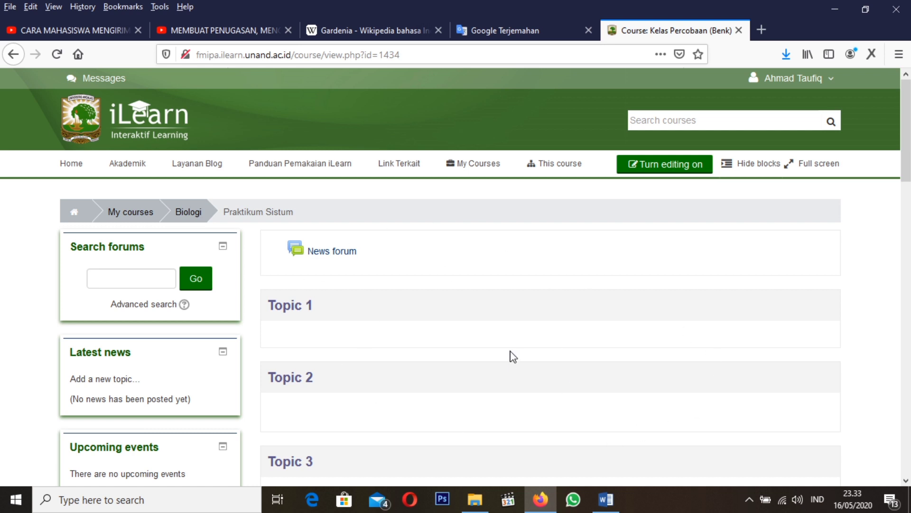
# - Look through the course page's topic sections down to Topic 16 and turn editing on
pyautogui.scroll(-10, 513, 356)
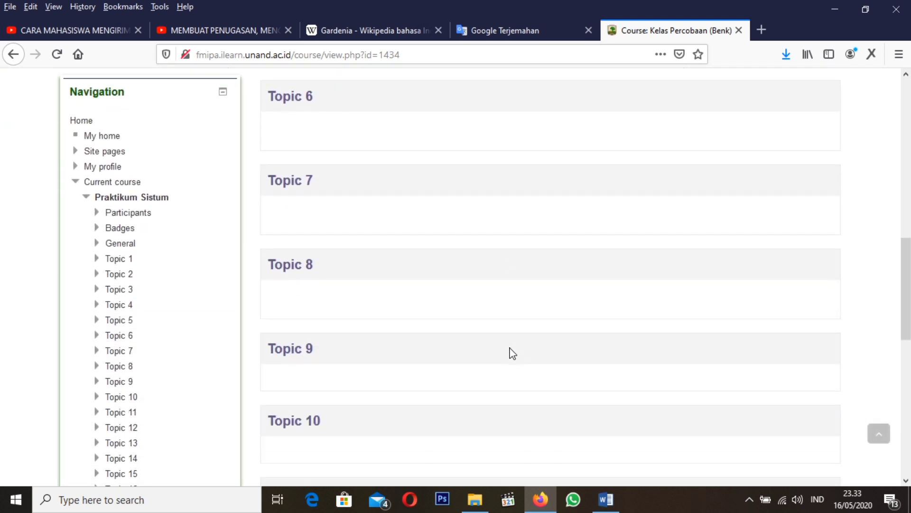
pyautogui.scroll(-8, 513, 354)
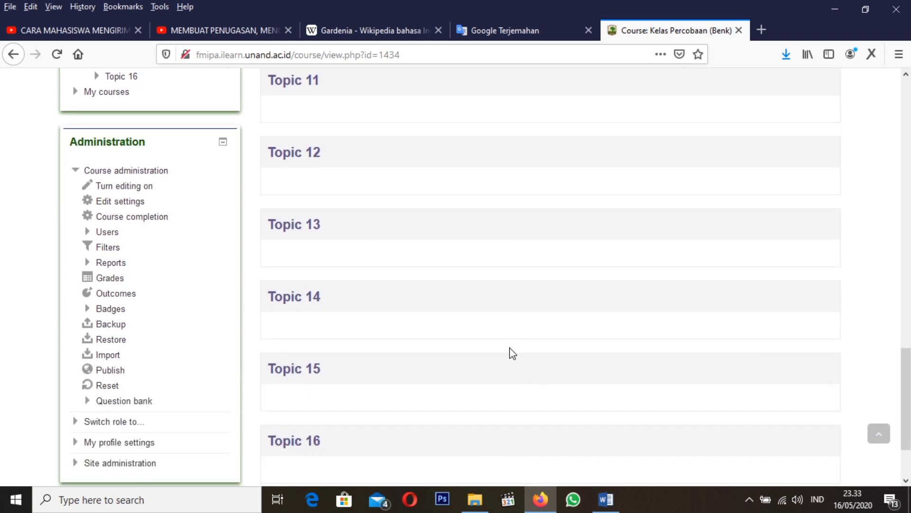
pyautogui.scroll(-2, 511, 353)
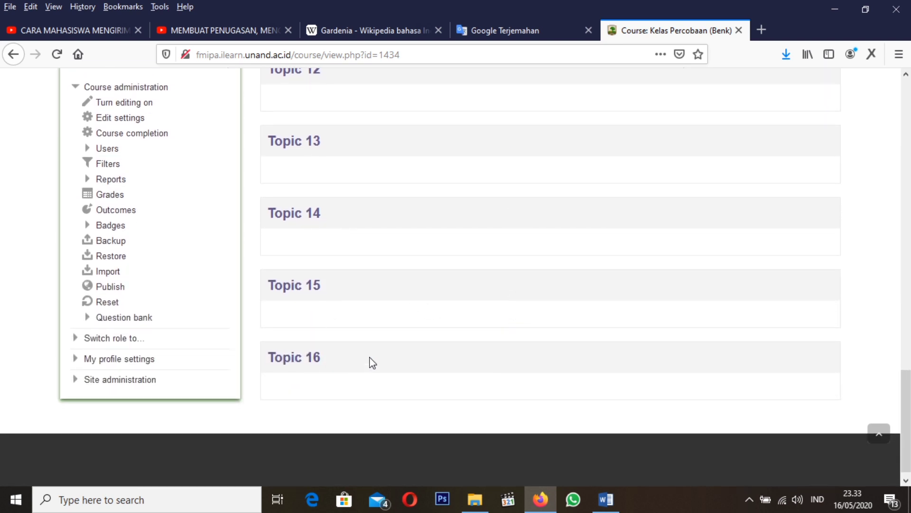
pyautogui.scroll(12, 514, 349)
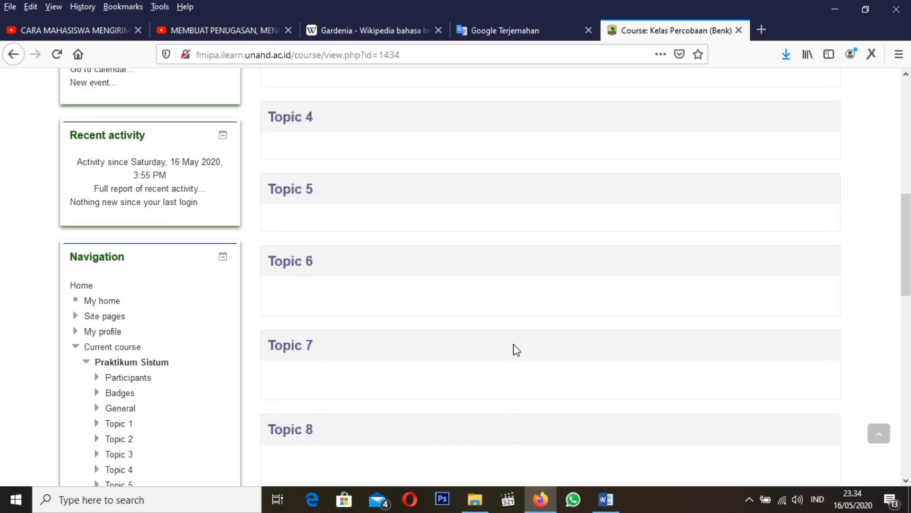
pyautogui.scroll(10, 516, 349)
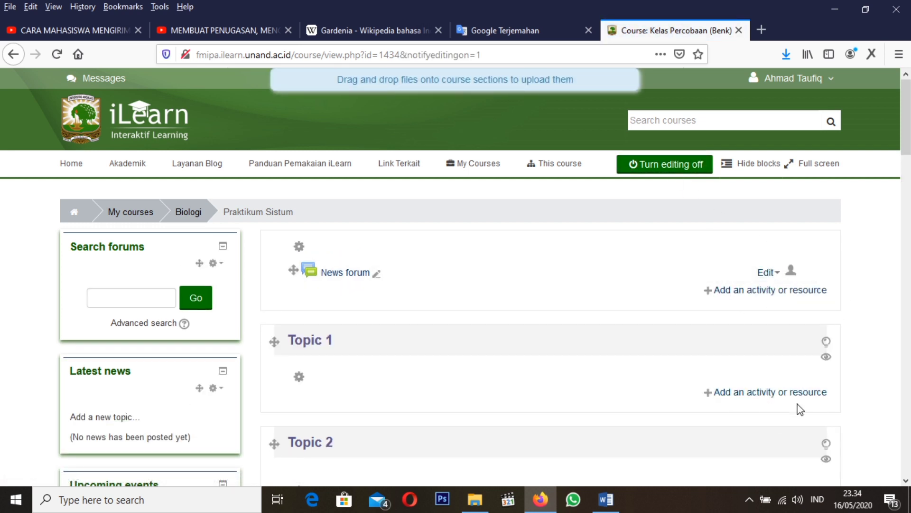
pyautogui.scroll(-3, 774, 401)
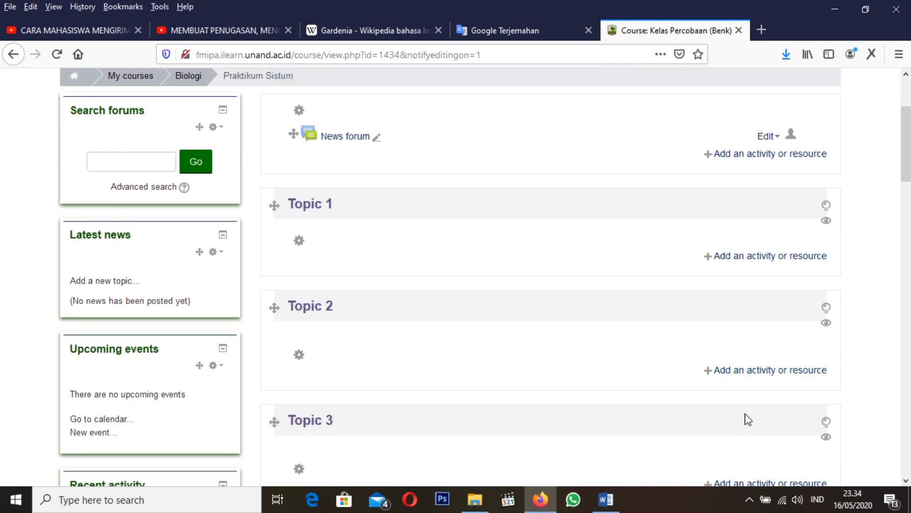
pyautogui.click(276, 306)
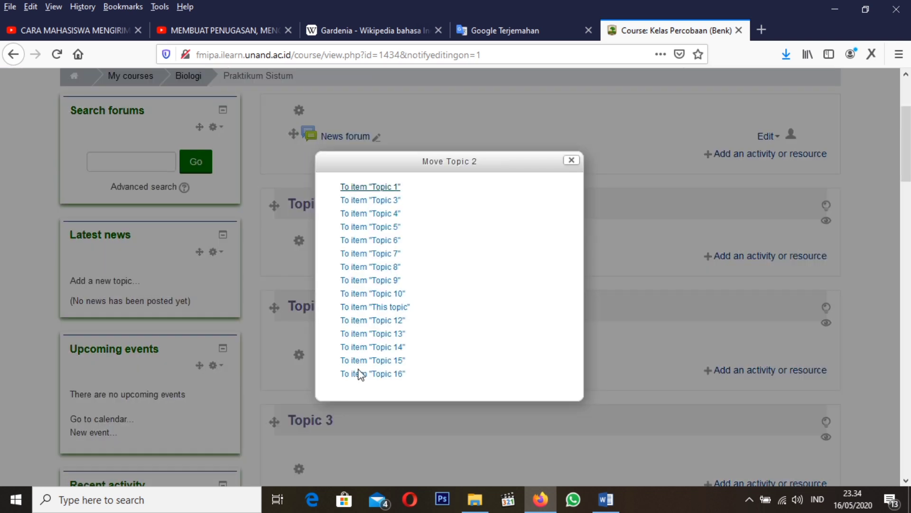
pyautogui.click(572, 161)
pyautogui.scroll(2, 733, 199)
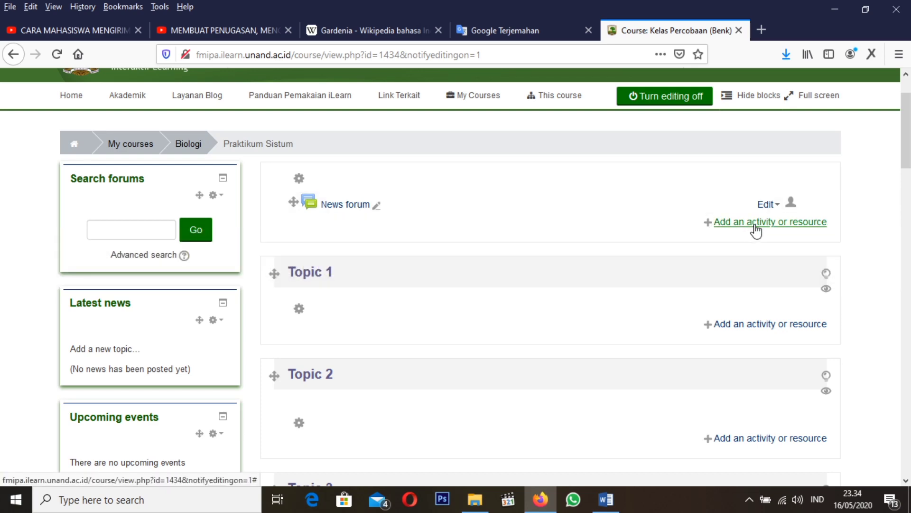
# - Look through the available activities and resources for the course's general section and add a File resource
pyautogui.click(755, 227)
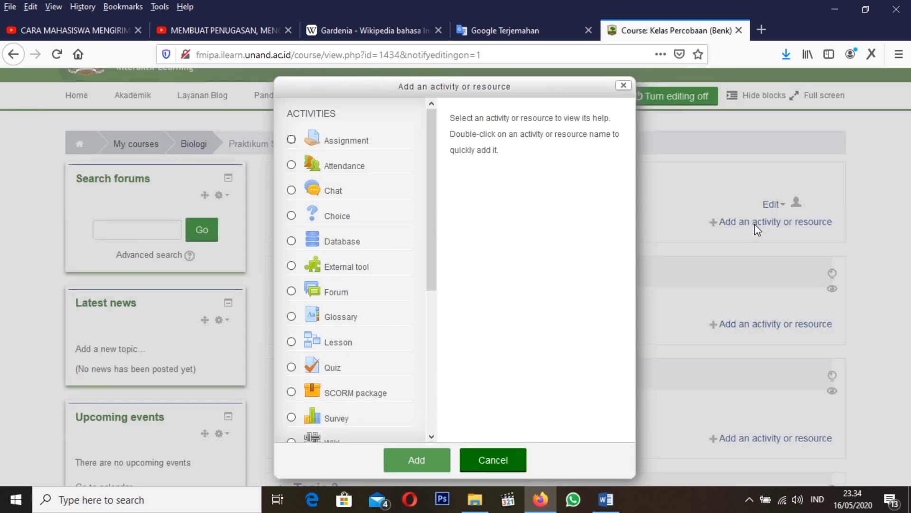
pyautogui.scroll(-3, 434, 238)
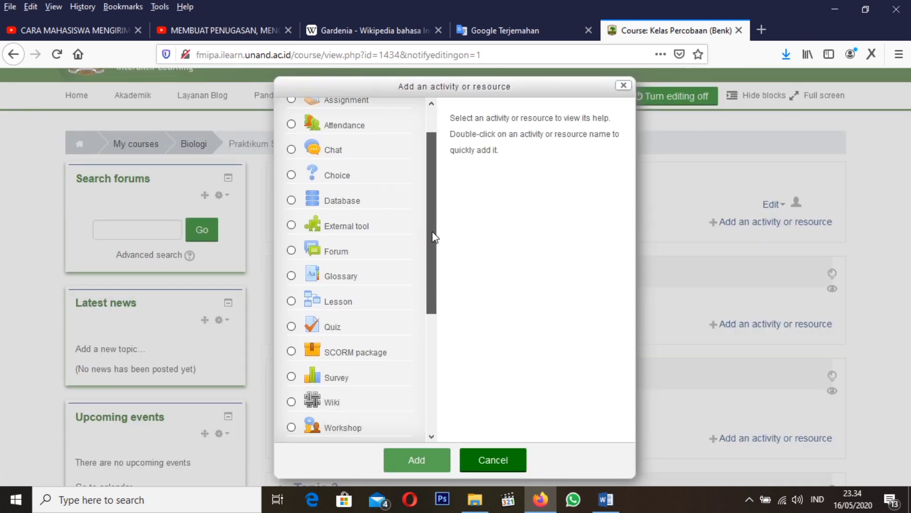
pyautogui.scroll(3, 441, 234)
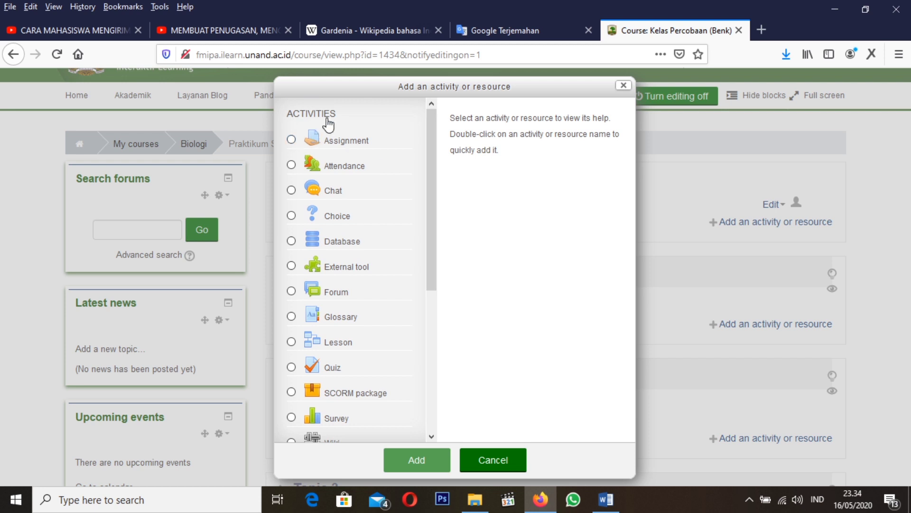
pyautogui.moveTo(430, 182); pyautogui.dragTo(430, 329)
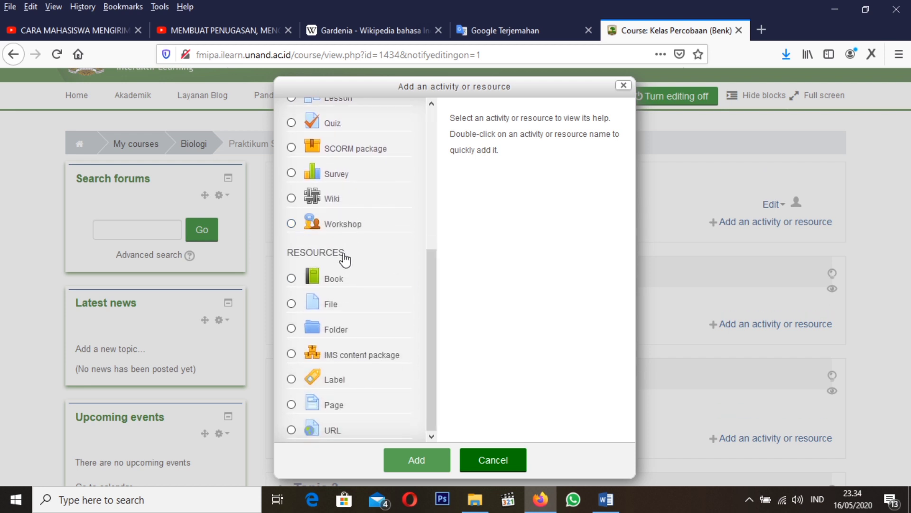
pyautogui.moveTo(441, 281); pyautogui.dragTo(441, 151)
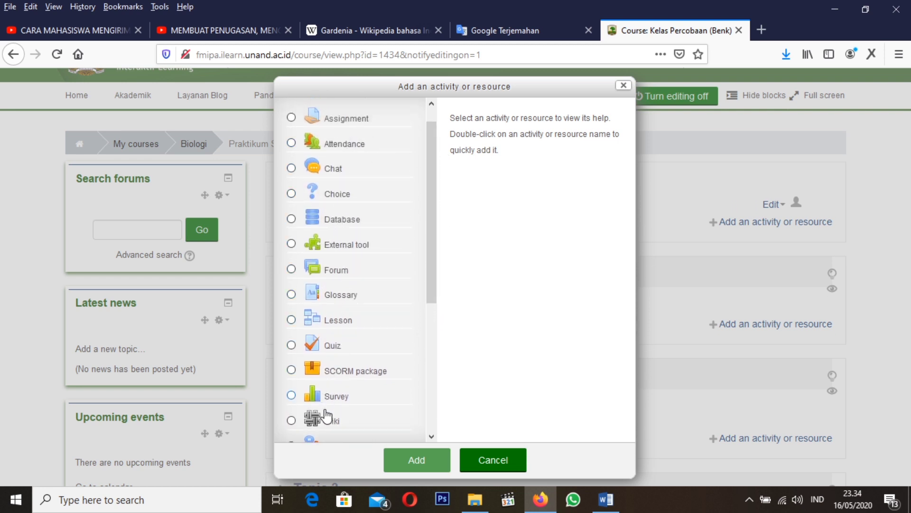
pyautogui.scroll(-5, 379, 375)
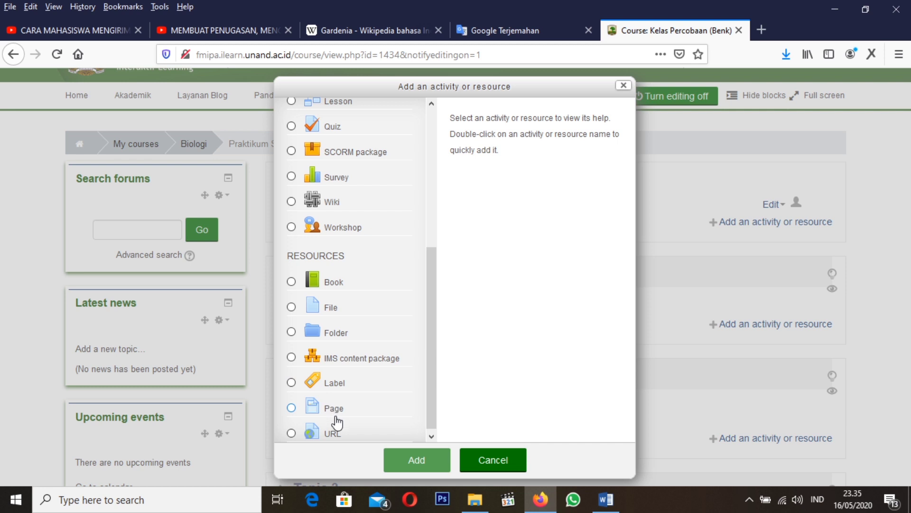
pyautogui.moveTo(429, 313); pyautogui.dragTo(428, 342)
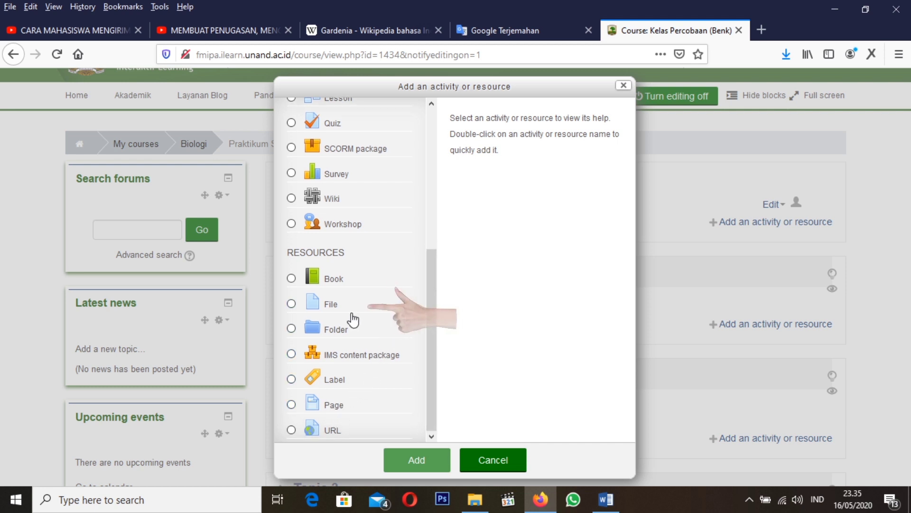
pyautogui.click(291, 304)
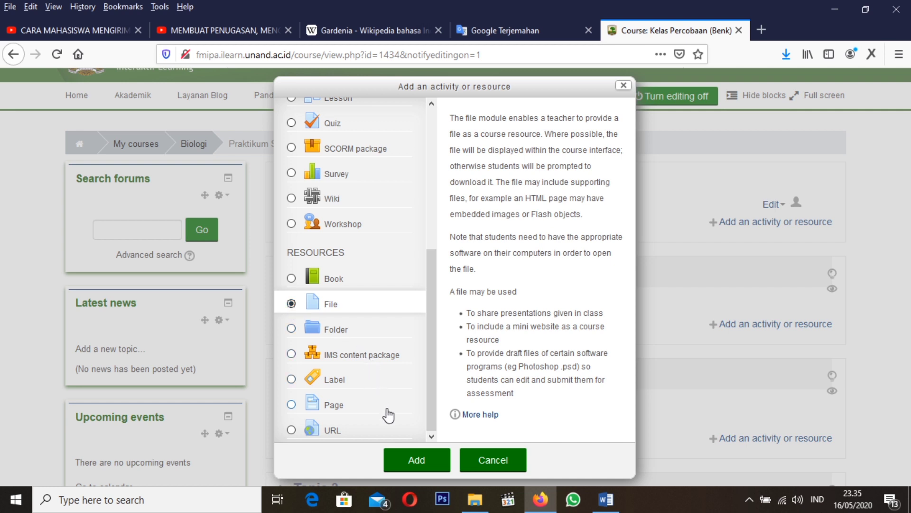
pyautogui.click(420, 459)
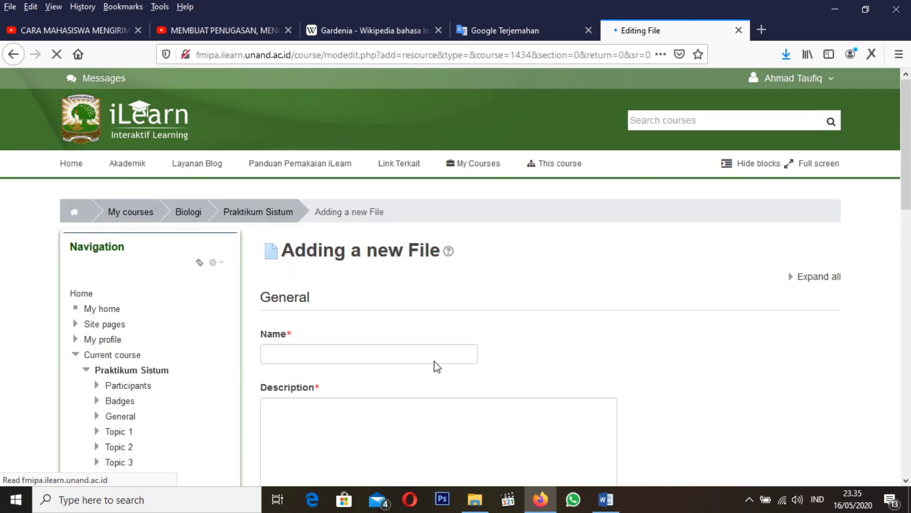
# - Name the new file resource "RPS dan Kontrak Perkuliahan"
pyautogui.click(352, 357)
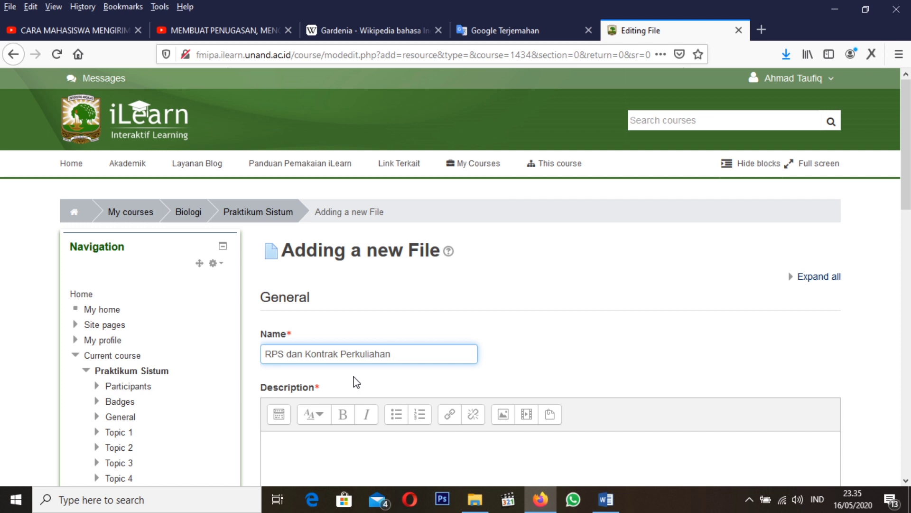
pyautogui.scroll(-3, 354, 370)
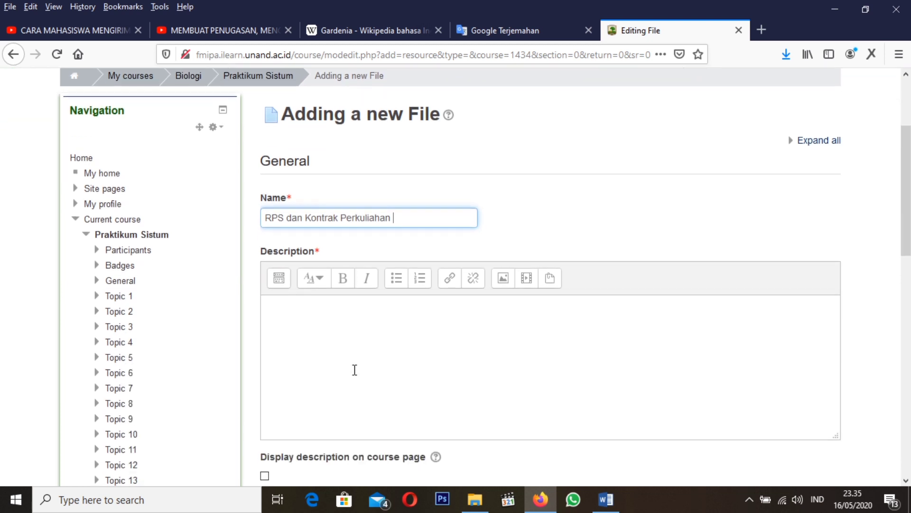
# - Enter the file's description as "File ini merupakan RPS dan Kontrak Perkuliahan selama 1 semester ke depan, sebagai panduan pelaksanaan proses belajar mengajar Matkul Uji Coba"
pyautogui.click(330, 318)
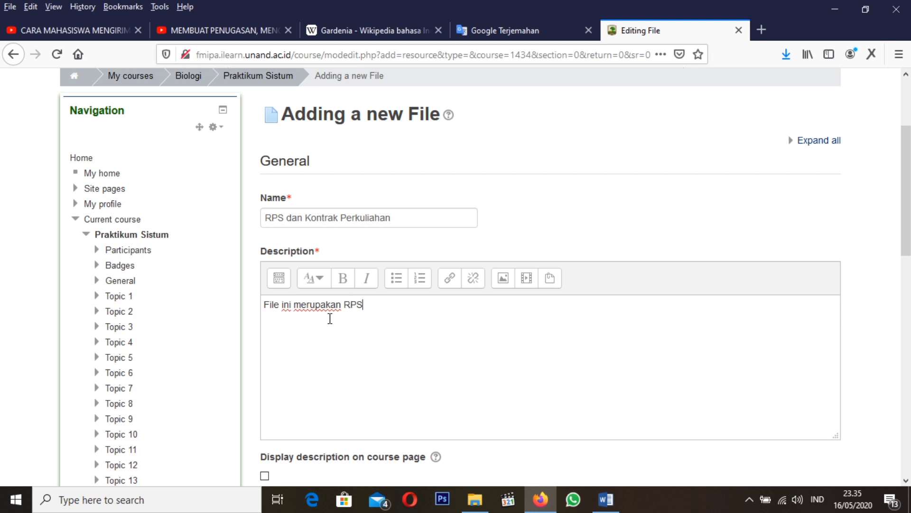
pyautogui.write('File ini merupakan RPS dan Kontrak Perkuliahan')
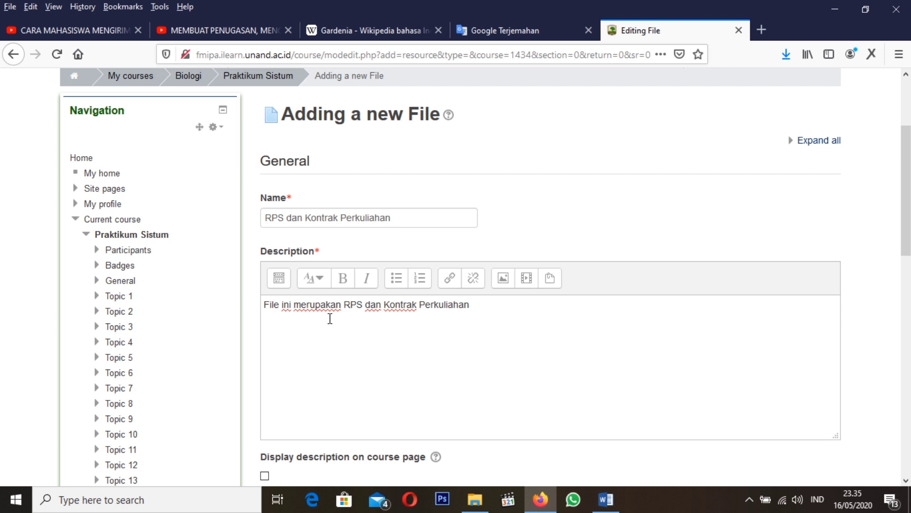
pyautogui.write(' selama 1 semester ke depan.')
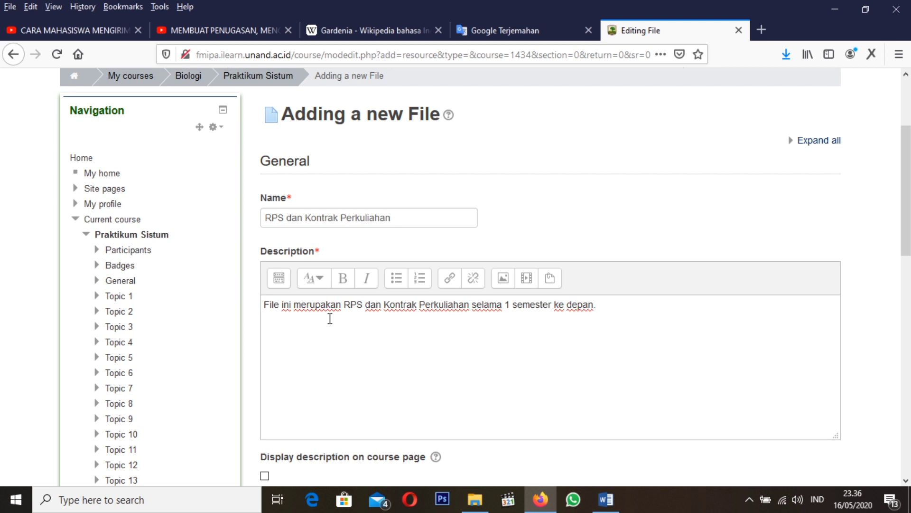
pyautogui.write('gai ')
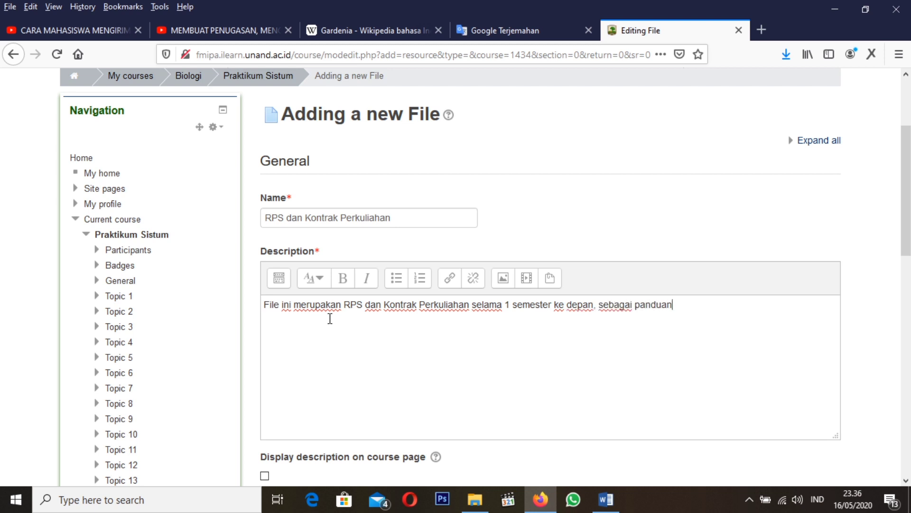
pyautogui.write('panduan pelaksanaan')
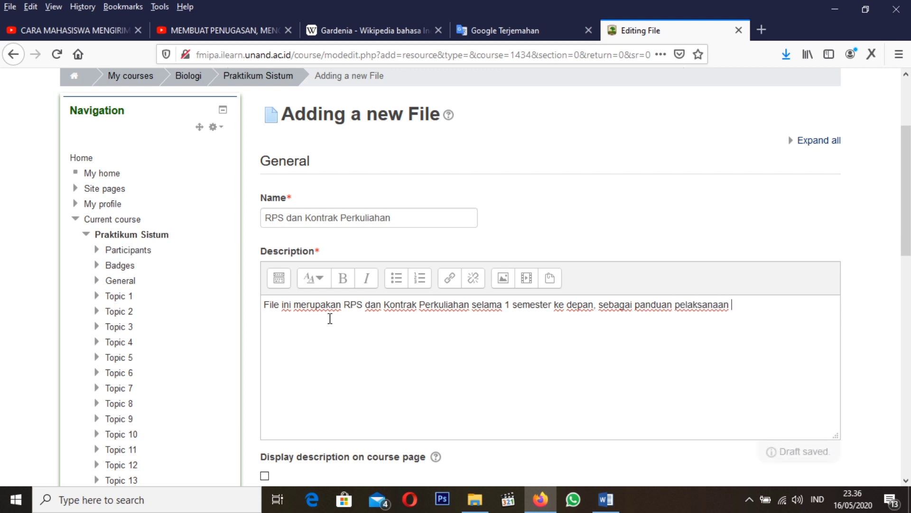
pyautogui.write(' proses belajar mengajar Matkul Uji Coba')
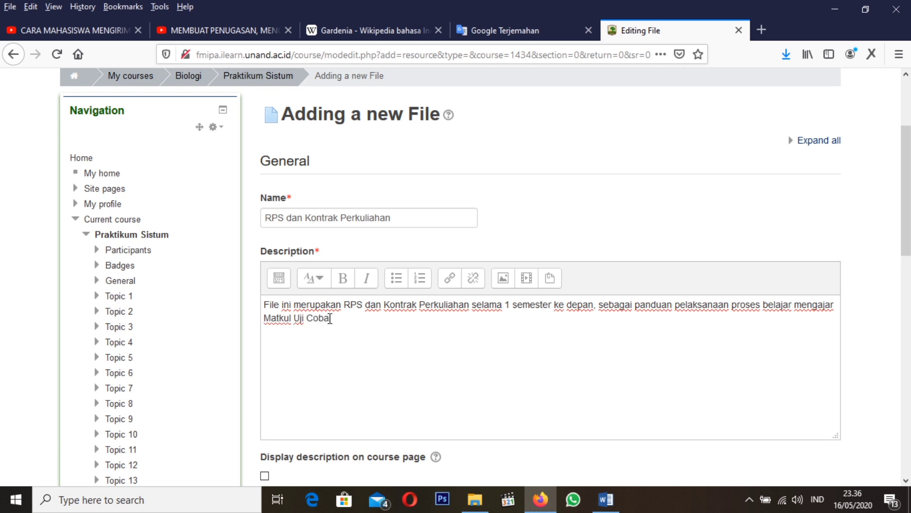
# - Extend the resource name to "RPS dan Kontrak Perkuliahan Uji Coba" and enable displaying the description on the course page
pyautogui.click(431, 216)
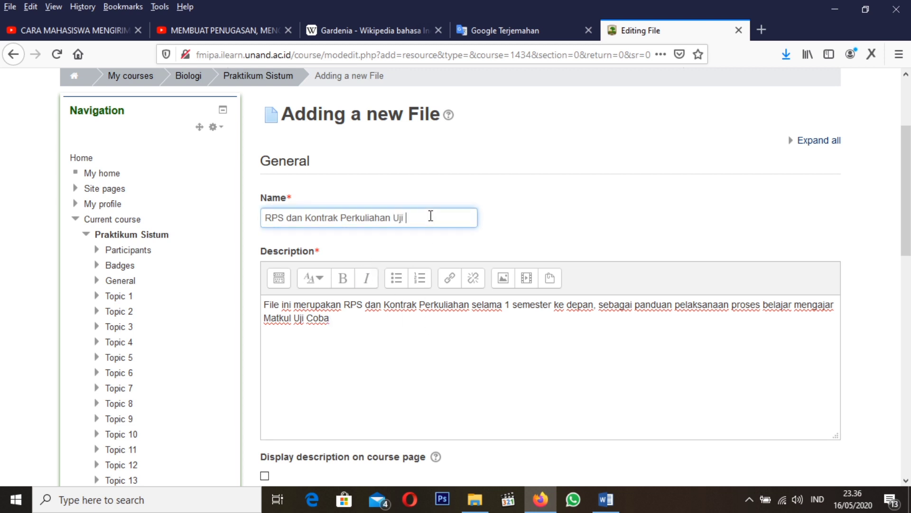
pyautogui.scroll(-2, 369, 311)
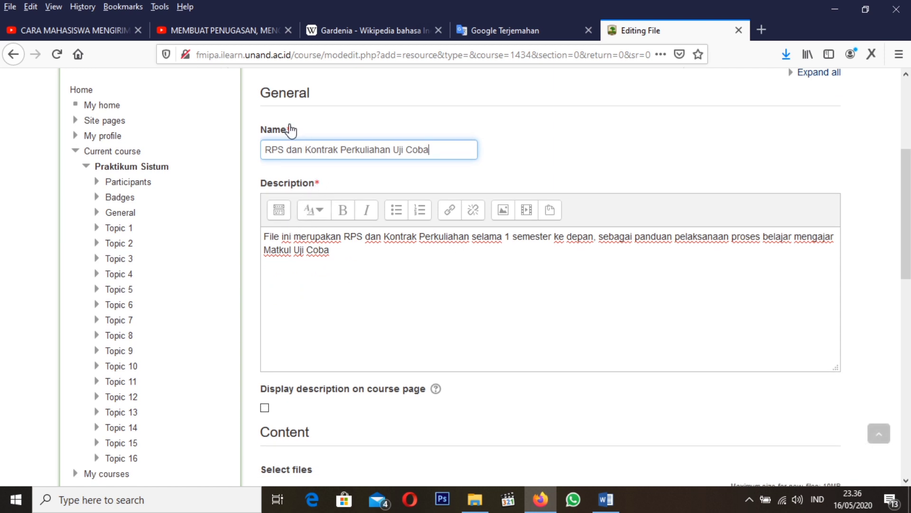
pyautogui.scroll(-4, 347, 330)
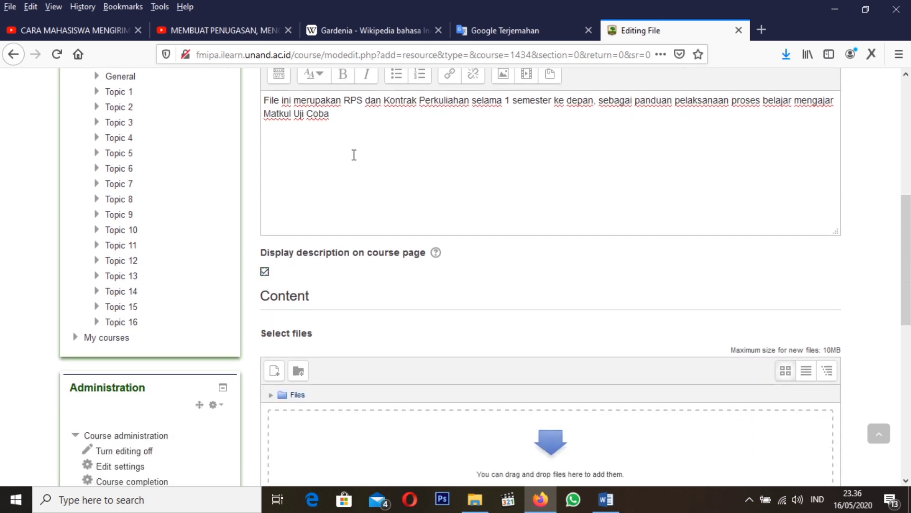
# - Start a file upload for the resource's content and browse to the "BIOLOGI UNAND" folder on New Volume (D:)
pyautogui.scroll(-3, 427, 273)
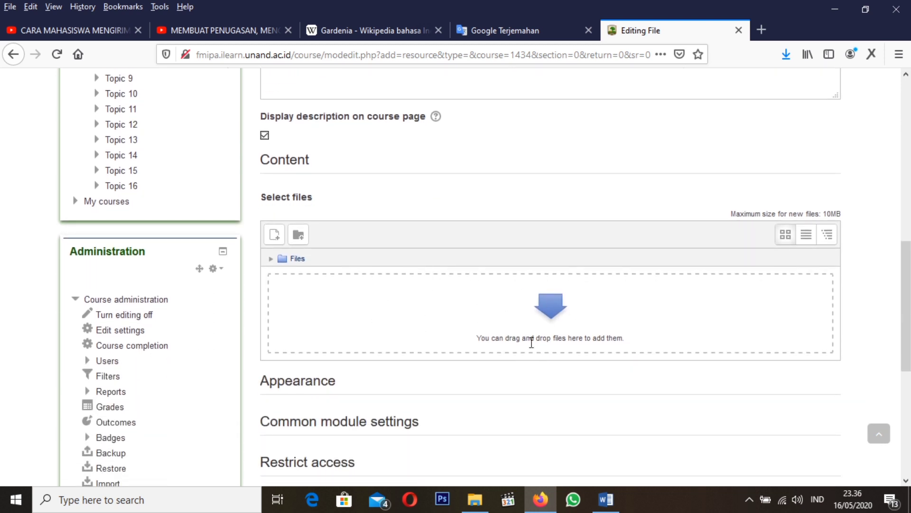
pyautogui.click(299, 240)
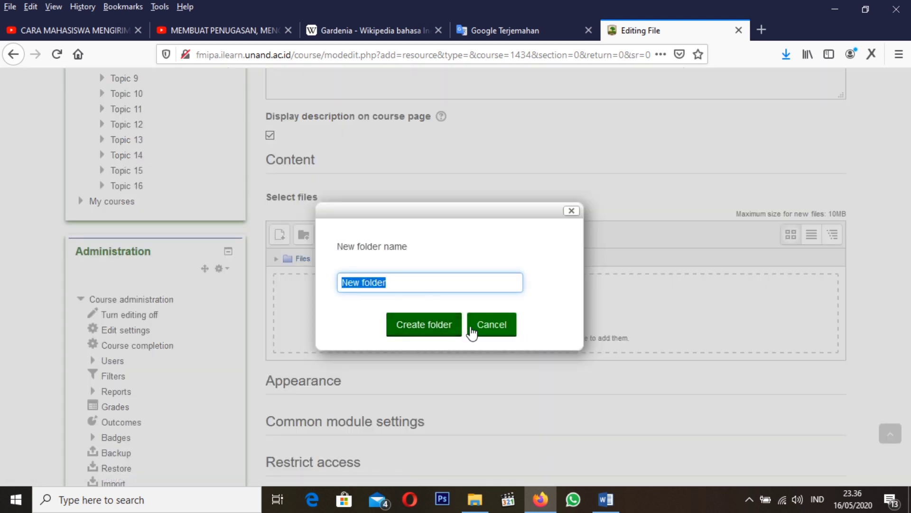
pyautogui.click(472, 329)
pyautogui.click(275, 235)
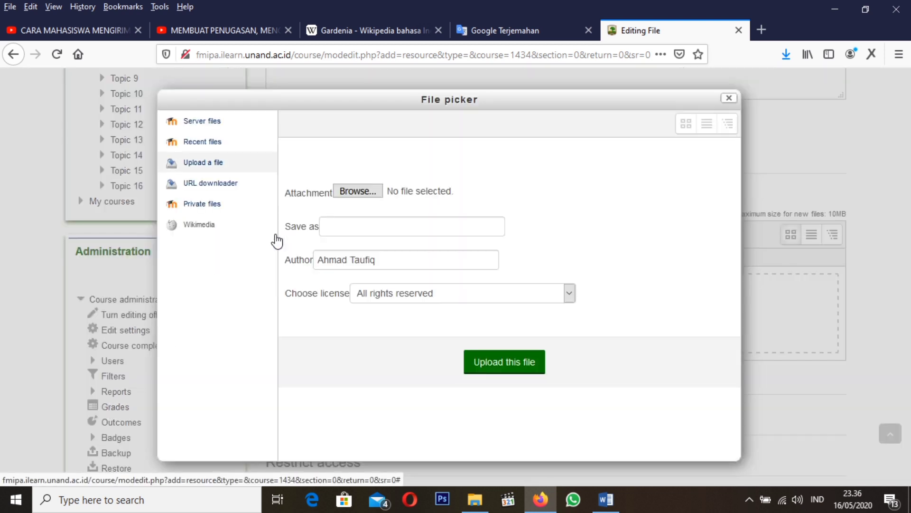
pyautogui.click(363, 195)
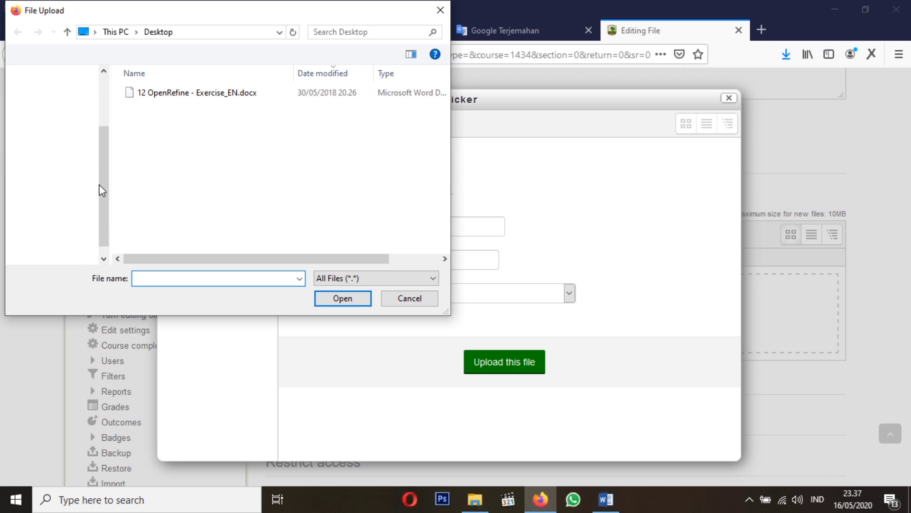
pyautogui.click(93, 226)
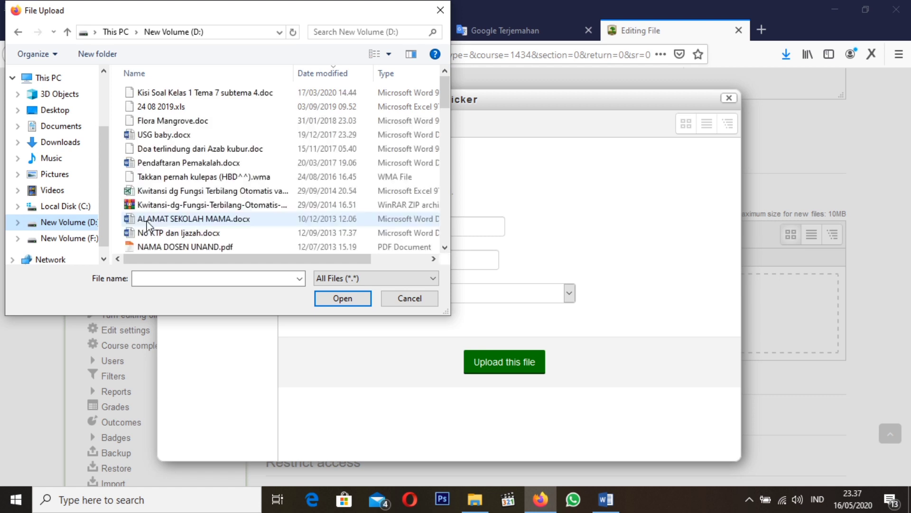
pyautogui.click(160, 245)
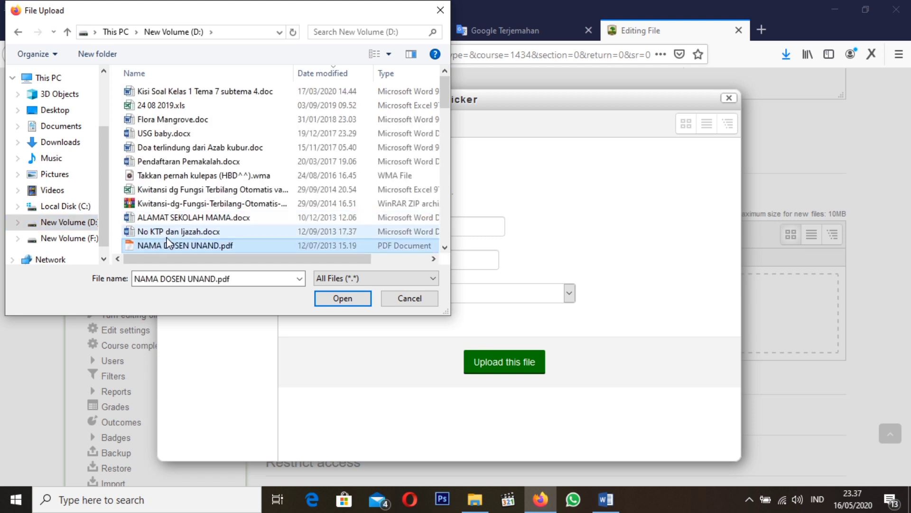
pyautogui.press('b')
pyautogui.doubleClick(166, 103)
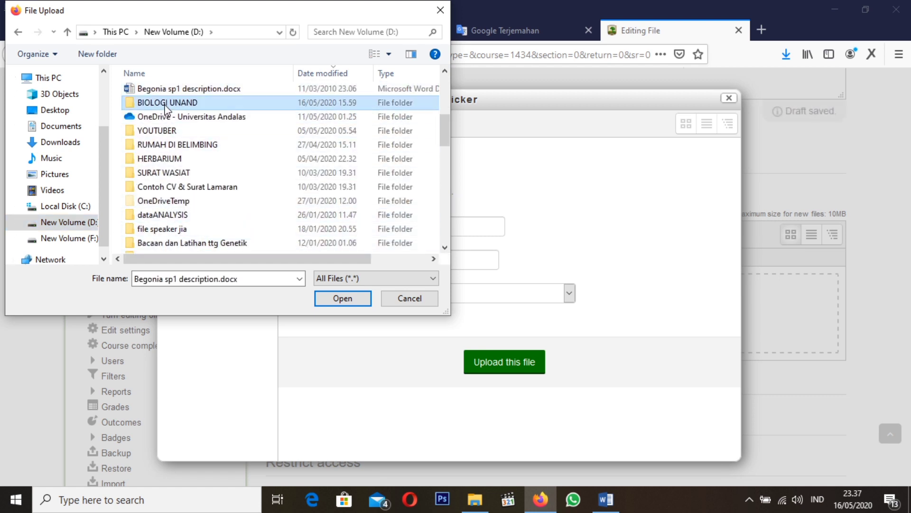
# - Choose "RPS PERKULIAHAN DENDROKRONOLOGI.docx" from the RPS folder as the attachment
pyautogui.scroll(-3, 186, 178)
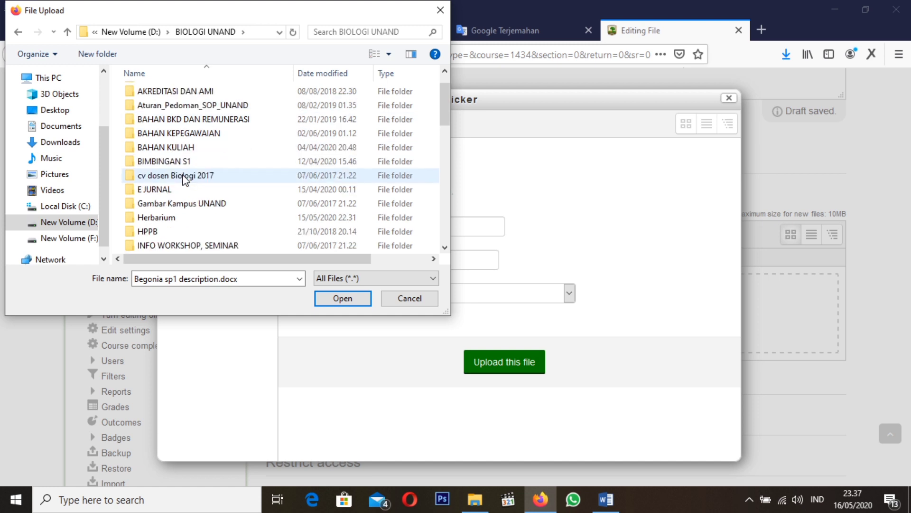
pyautogui.scroll(-3, 185, 179)
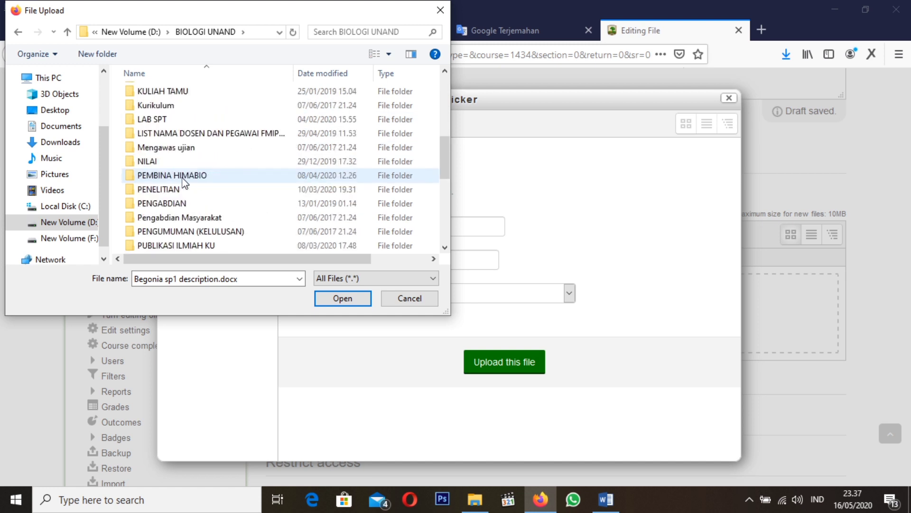
pyautogui.scroll(-3, 184, 182)
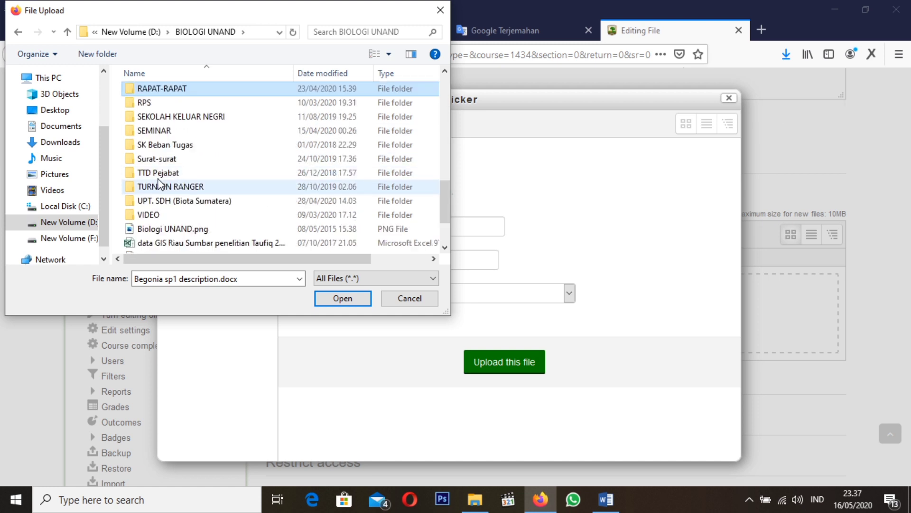
pyautogui.doubleClick(152, 101)
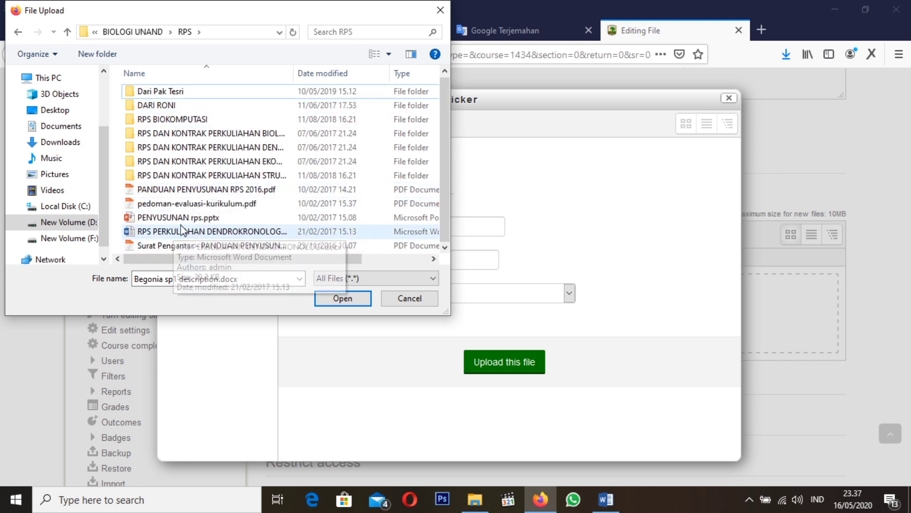
pyautogui.click(179, 232)
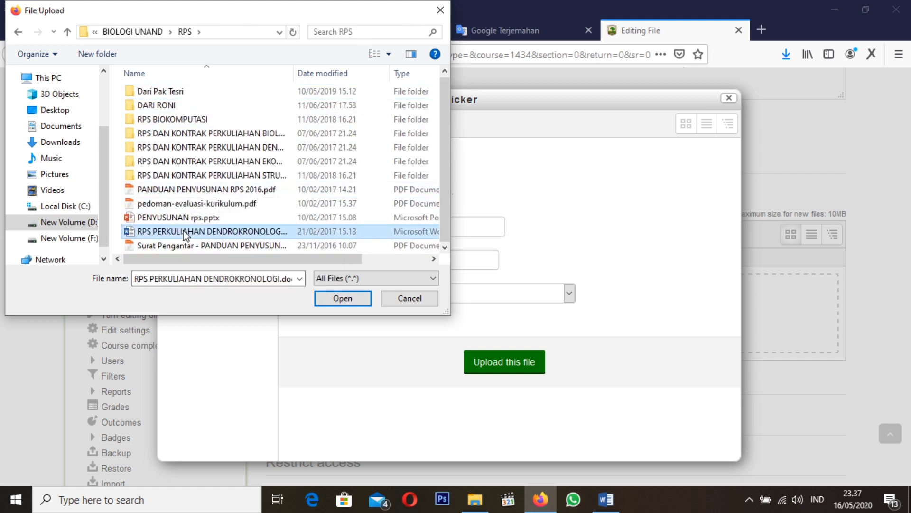
pyautogui.click(343, 299)
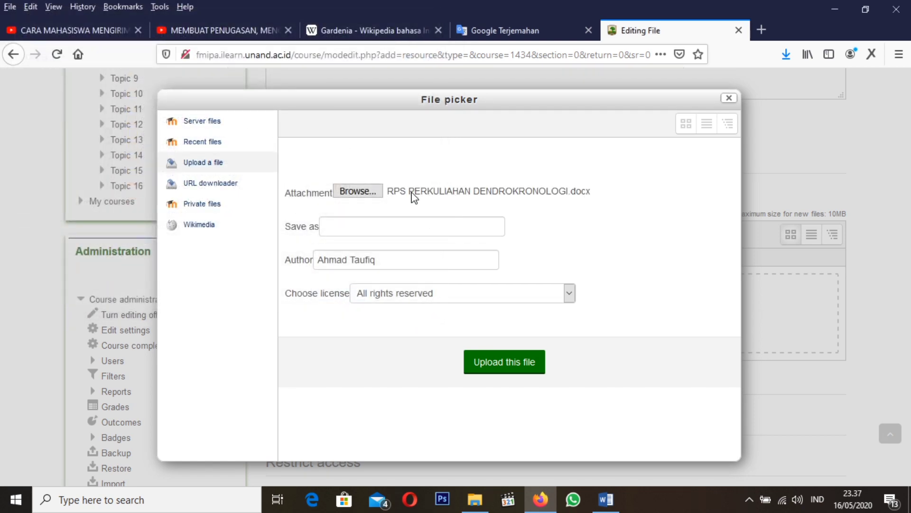
# - Upload the selected RPS document without a custom save name, and save and display the file resource
pyautogui.click(353, 228)
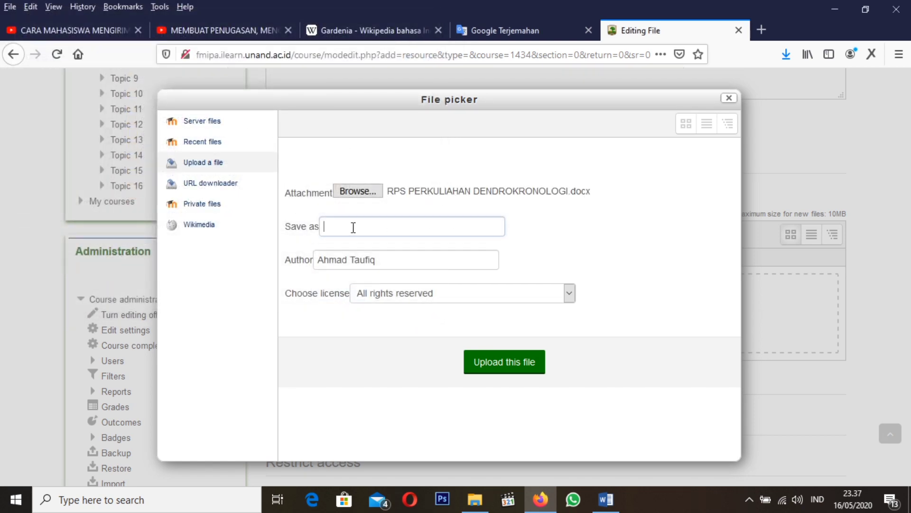
pyautogui.click(492, 368)
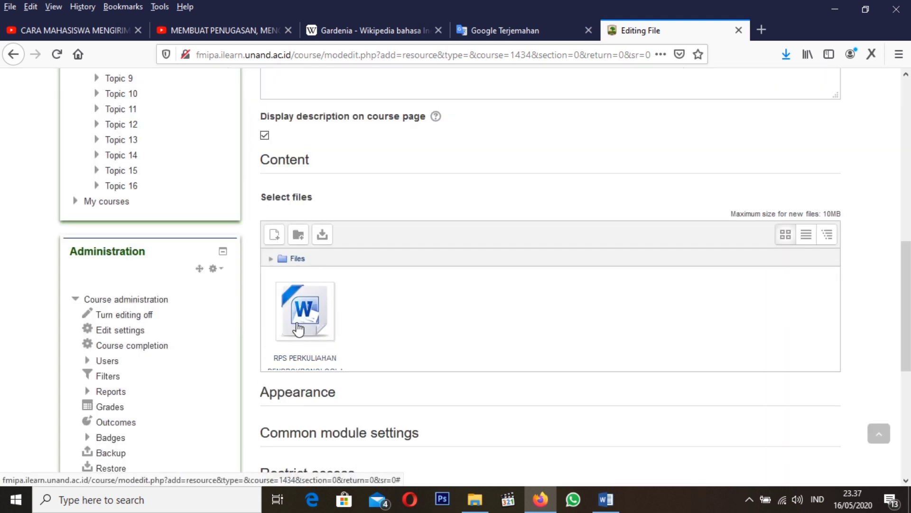
pyautogui.scroll(-4, 370, 316)
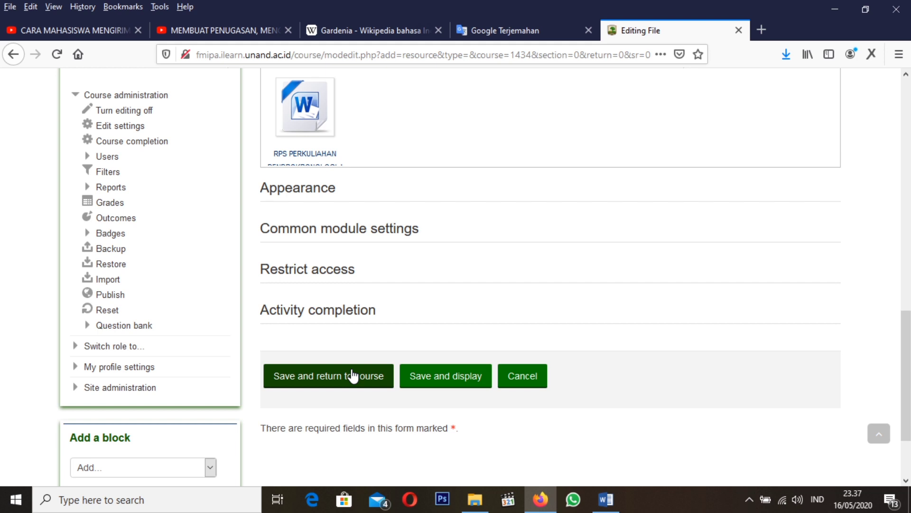
pyautogui.click(445, 380)
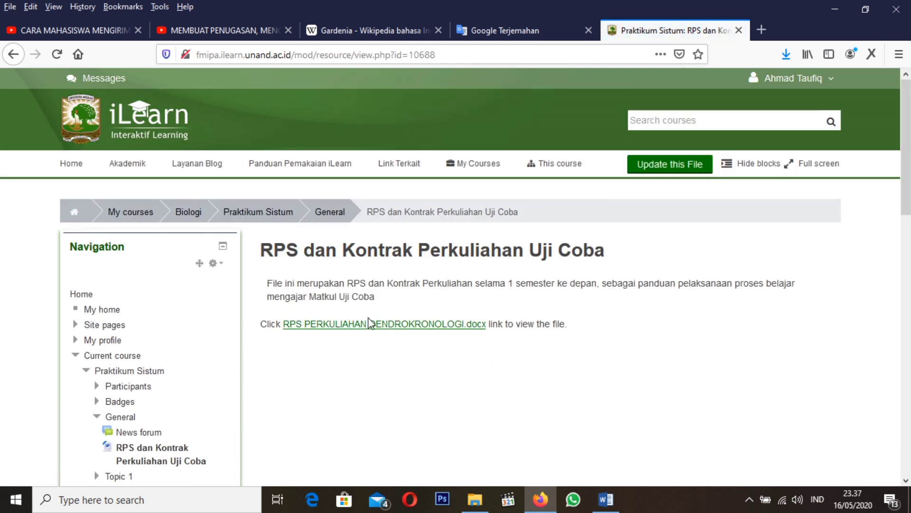
# - Check the RPS document's link without downloading the file, and review the resource's description on the Praktikum Sistum course page
pyautogui.click(395, 327)
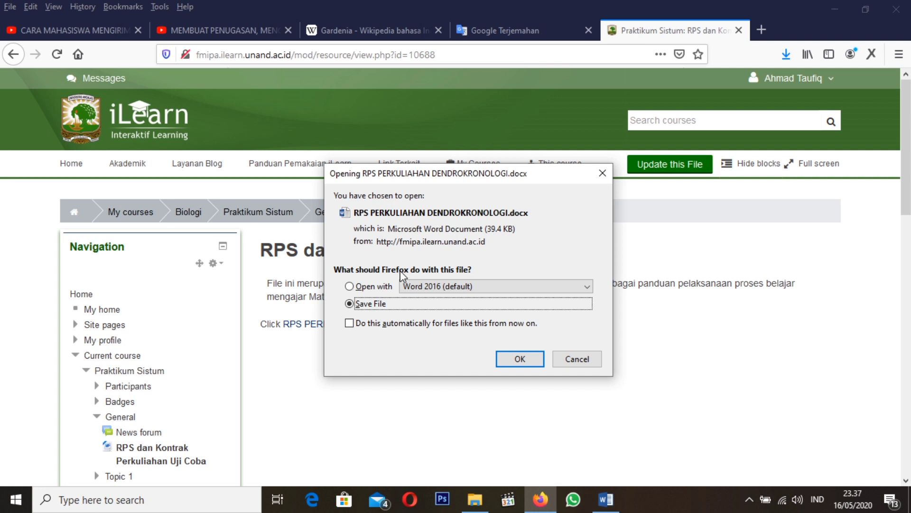
pyautogui.click(575, 361)
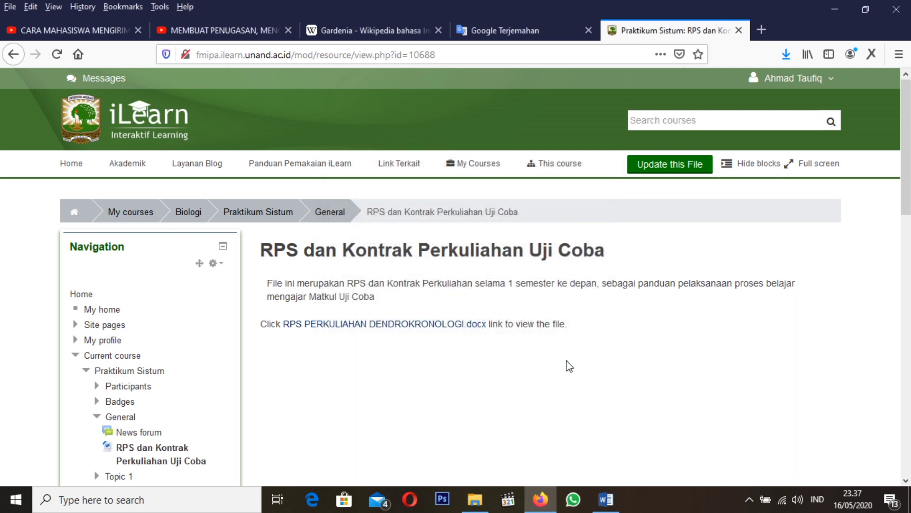
pyautogui.click(257, 214)
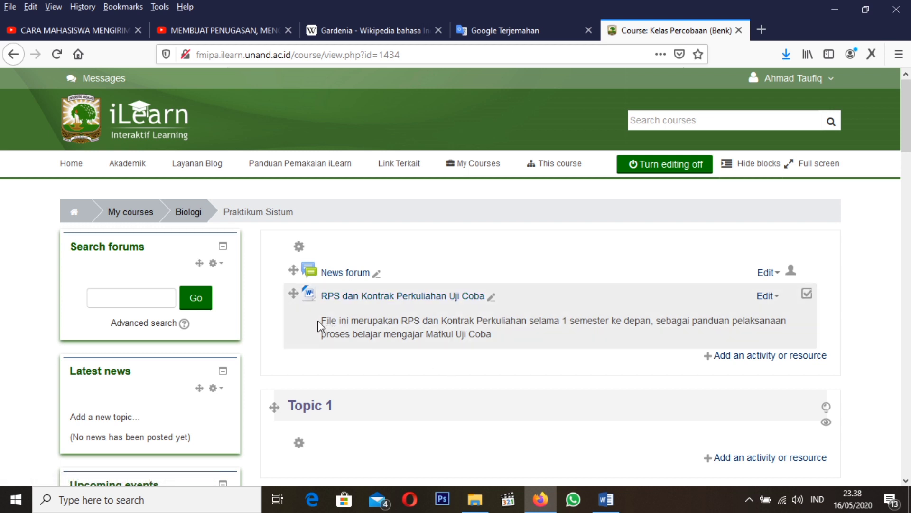
pyautogui.moveTo(321, 320); pyautogui.dragTo(503, 344)
pyautogui.click(504, 342)
# - Edit the Topic 1 section to replace its default name with "Pengantar Kuliah Uji Coba"
pyautogui.scroll(-3, 574, 339)
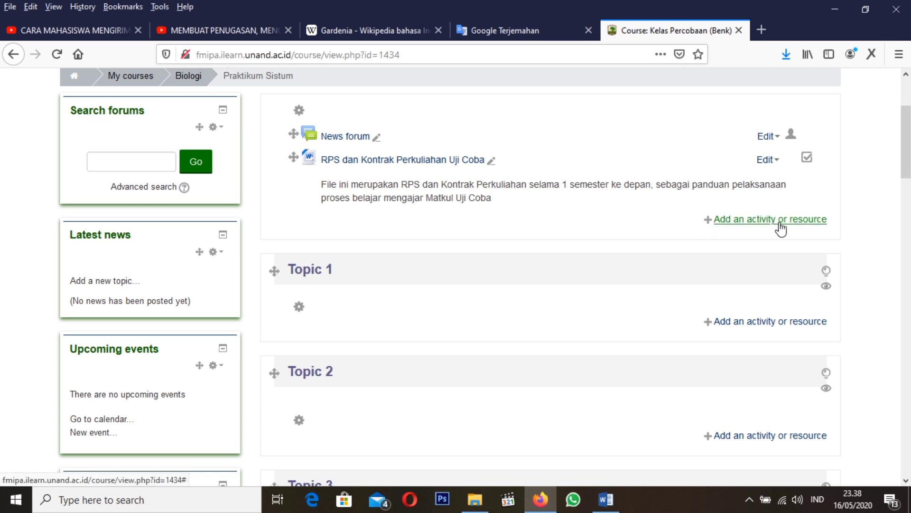
pyautogui.click(299, 307)
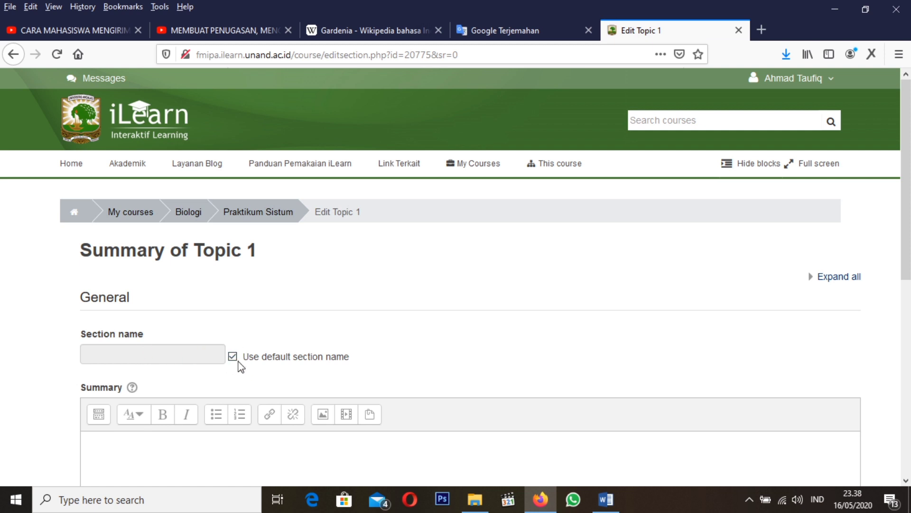
pyautogui.click(232, 357)
pyautogui.click(114, 348)
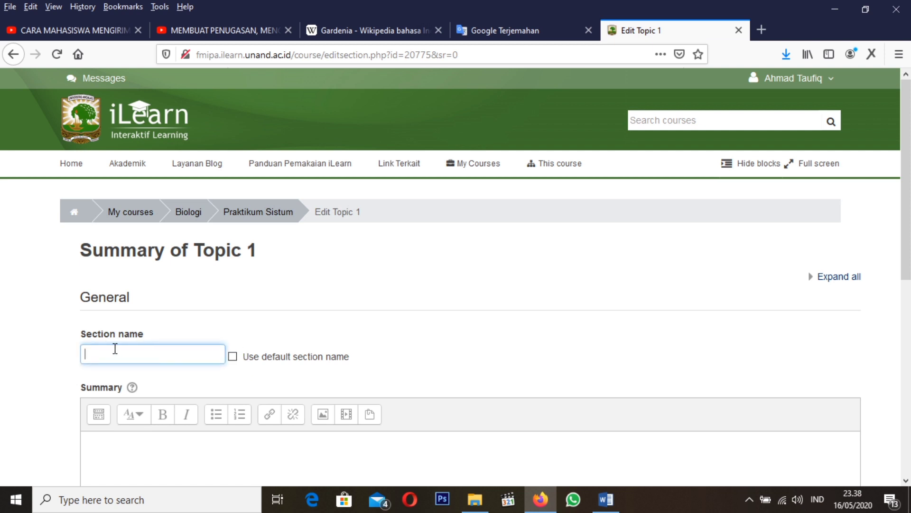
pyautogui.click(232, 356)
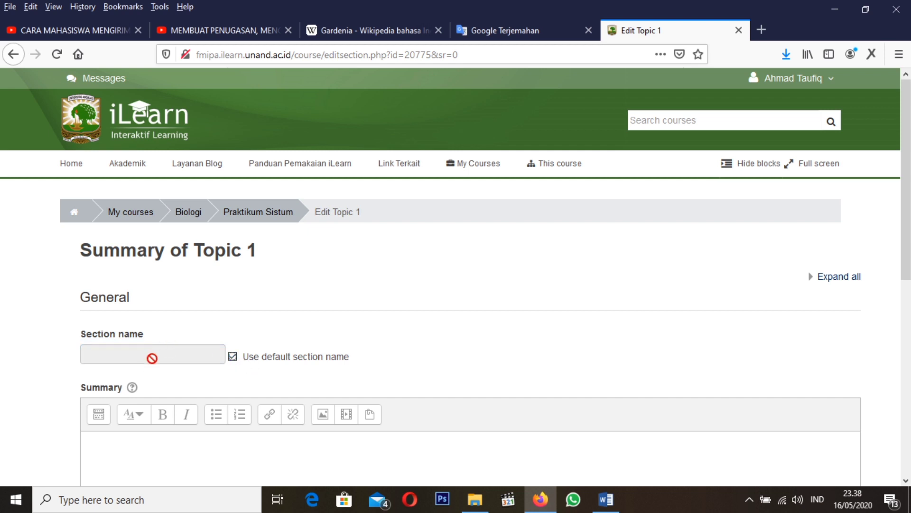
pyautogui.click(232, 357)
pyautogui.click(145, 353)
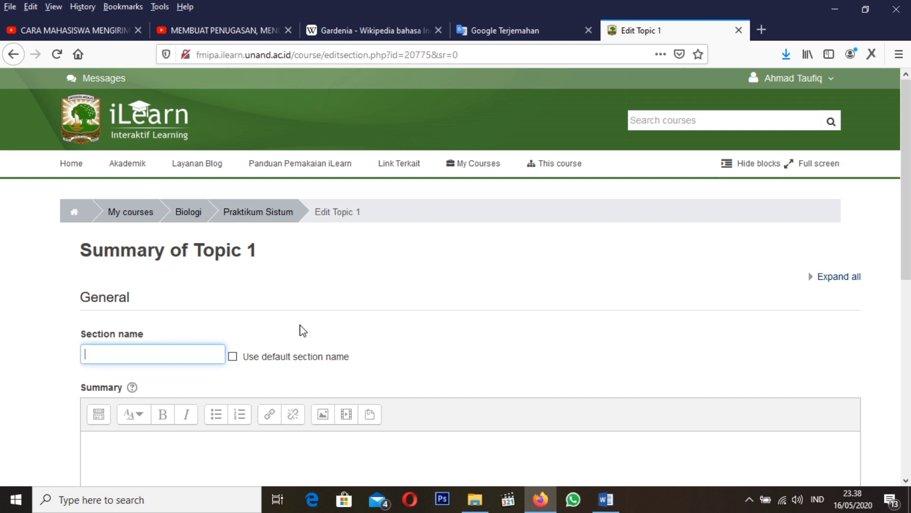
pyautogui.write('Pengantar Kuliah Uji Coba')
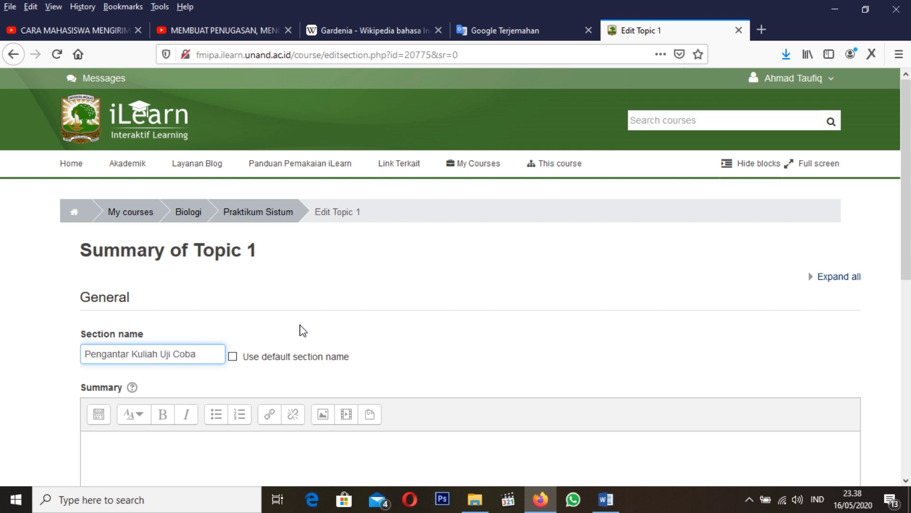
# - Fill the section's summary with dotted placeholder lines for "Pada Topik ini", "capaian pembelajaran :" and "teknik evaluasi :", and save the changes
pyautogui.scroll(-3, 301, 329)
pyautogui.click(192, 383)
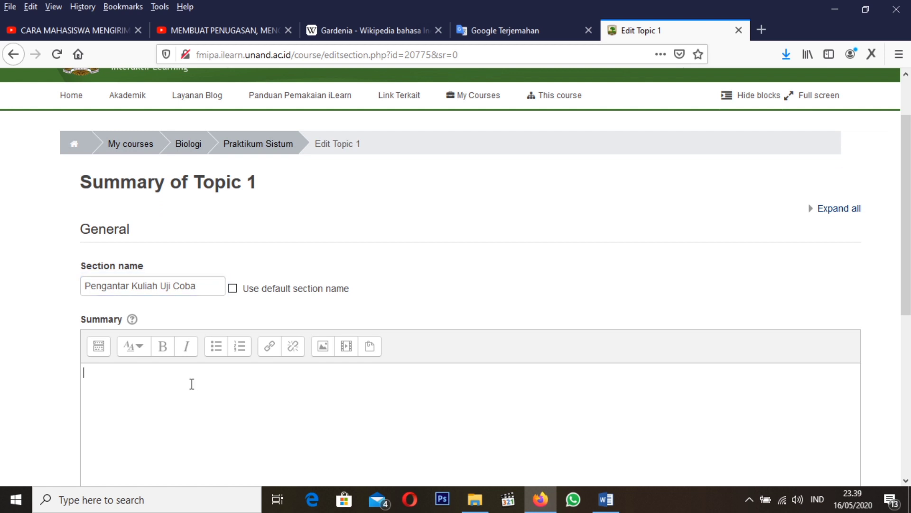
pyautogui.write('Pada')
pyautogui.press('BackSpace')
pyautogui.press('BackSpace')
pyautogui.write('Pada Topik ini')
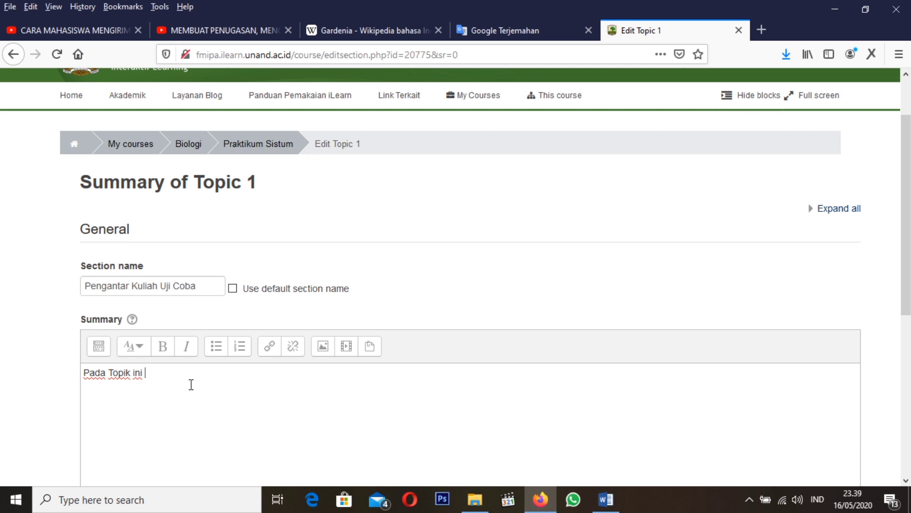
pyautogui.write('....................... ')
pyautogui.write('capaian p')
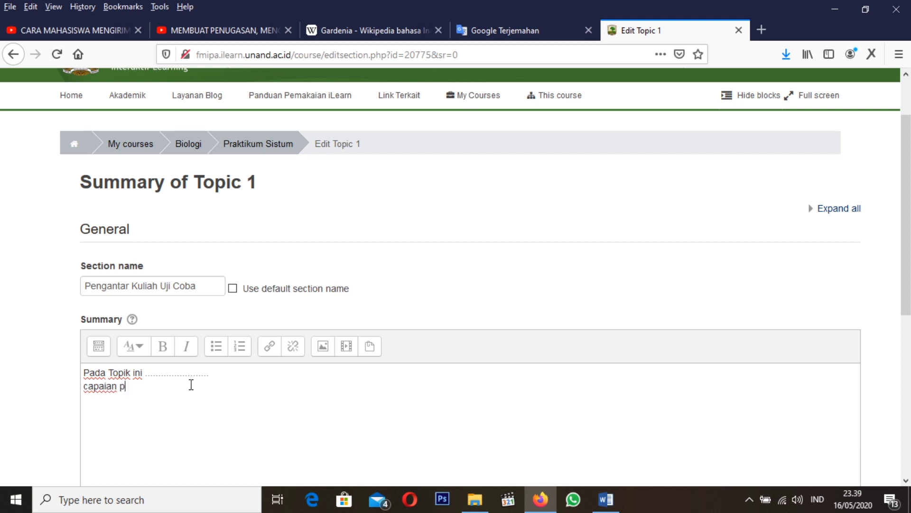
pyautogui.write('embelajaran : .............................')
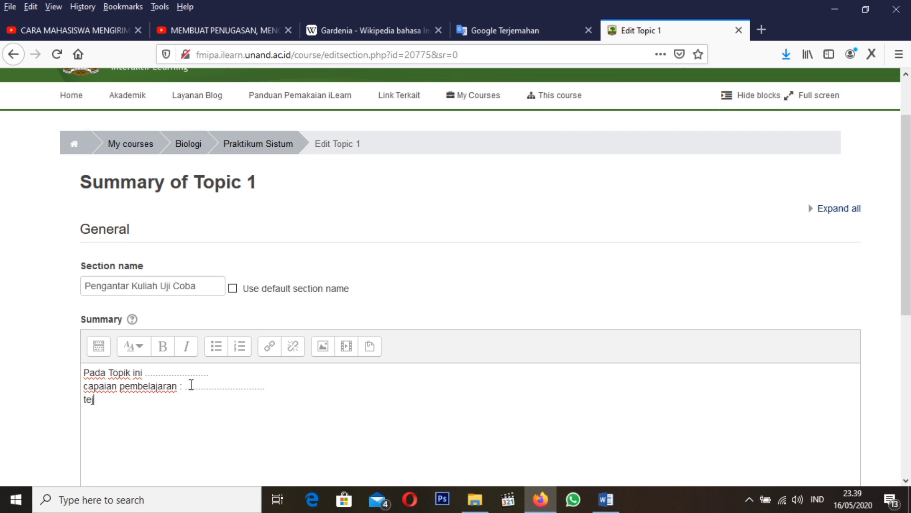
pyautogui.write('k evaluasi : .')
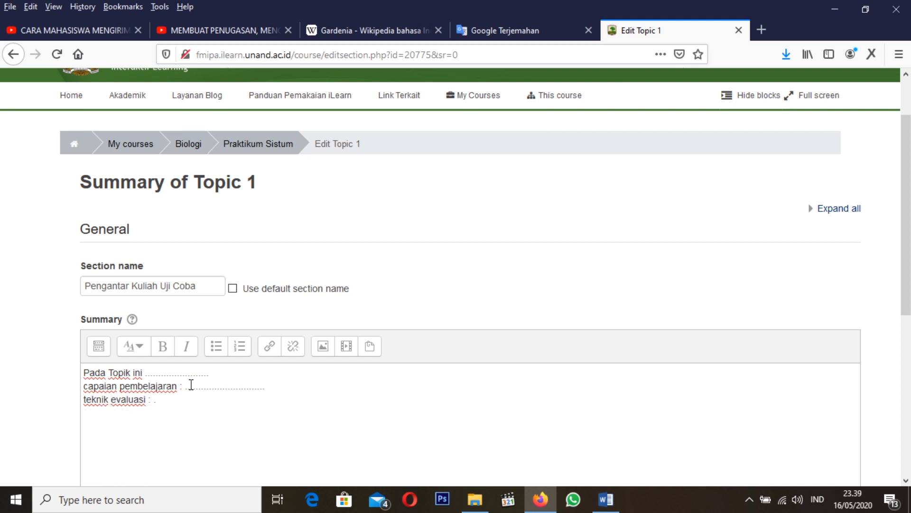
pyautogui.write('..................................')
pyautogui.scroll(-3, 236, 295)
pyautogui.scroll(-4, 190, 309)
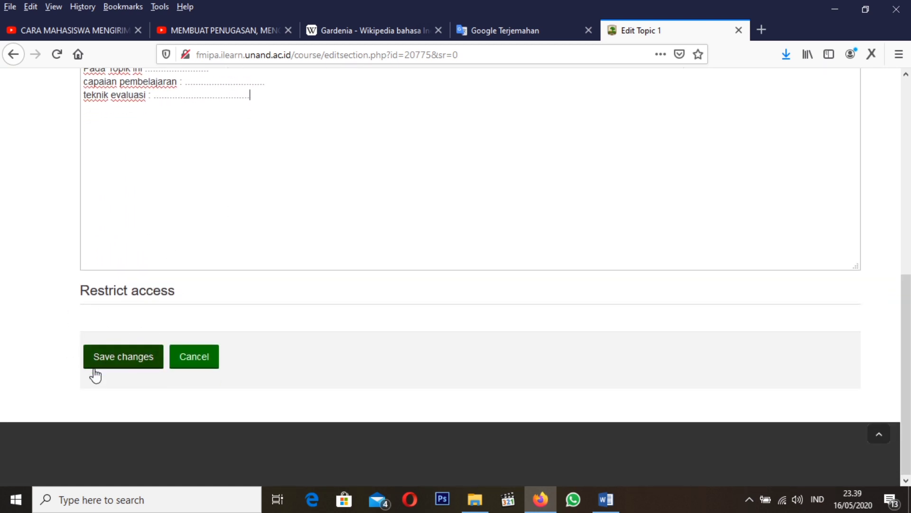
pyautogui.click(119, 357)
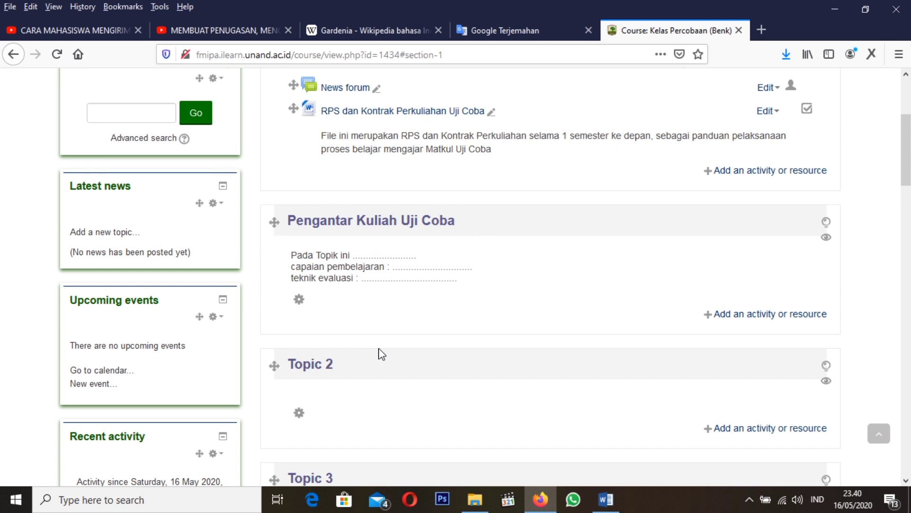
# - Open the activity and resource chooser for the Pengantar Kuliah Uji Coba section and review the File, Book, Folder, Label, Page and URL descriptions
pyautogui.click(774, 322)
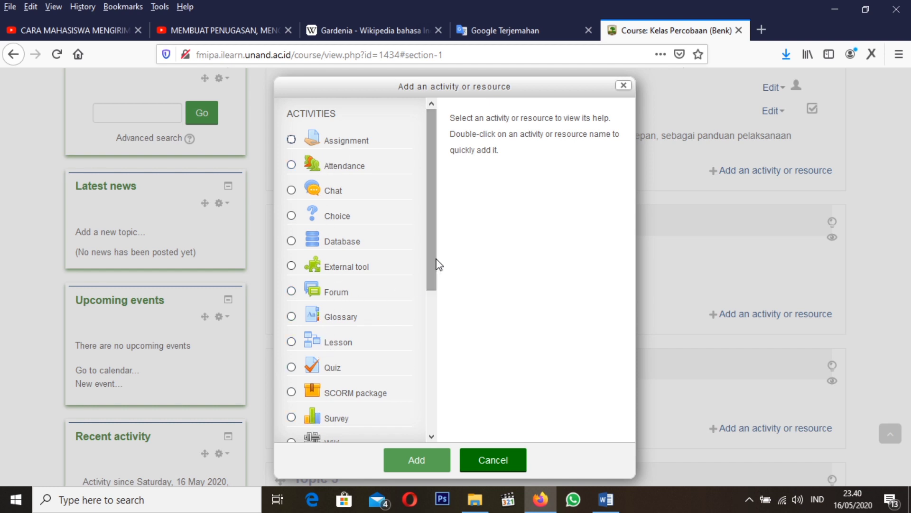
pyautogui.moveTo(436, 262); pyautogui.dragTo(436, 432)
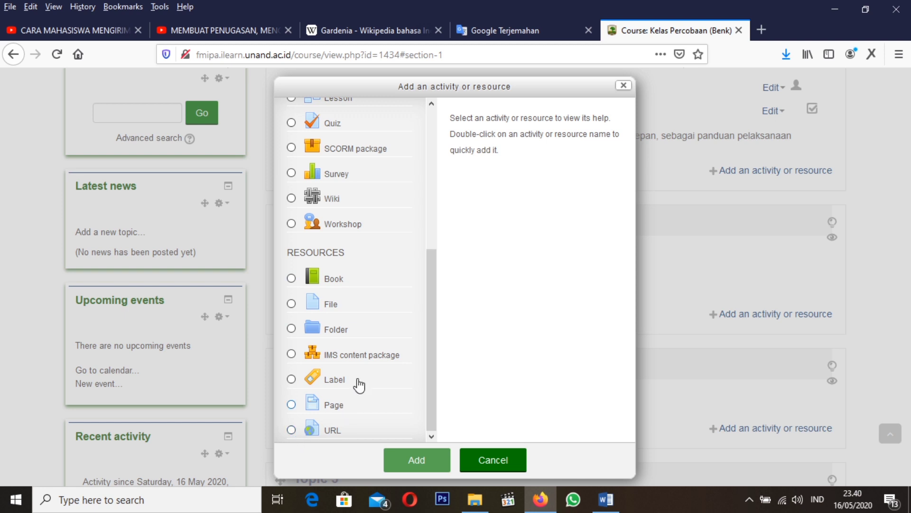
pyautogui.click(321, 306)
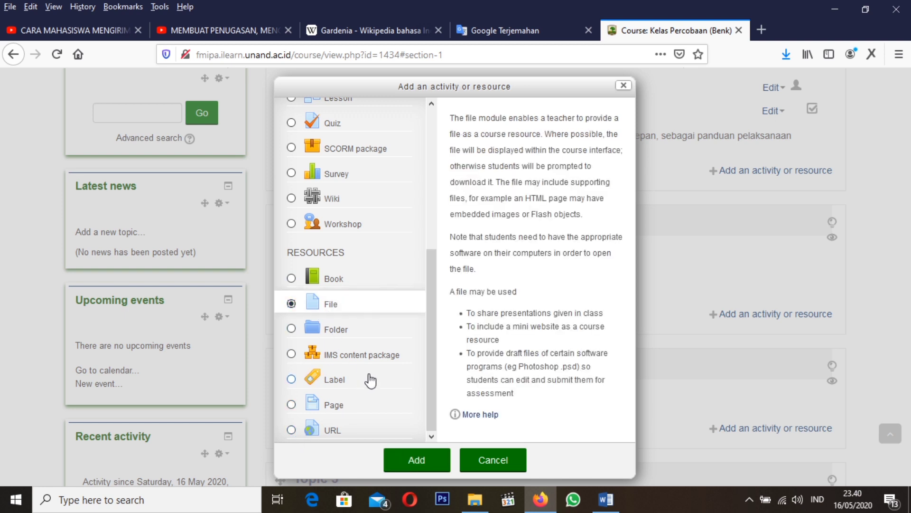
pyautogui.click(336, 281)
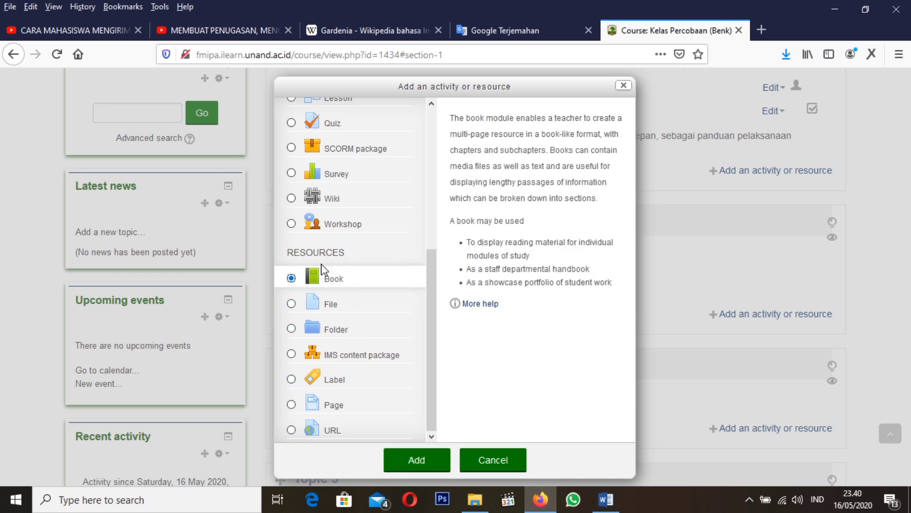
pyautogui.click(332, 330)
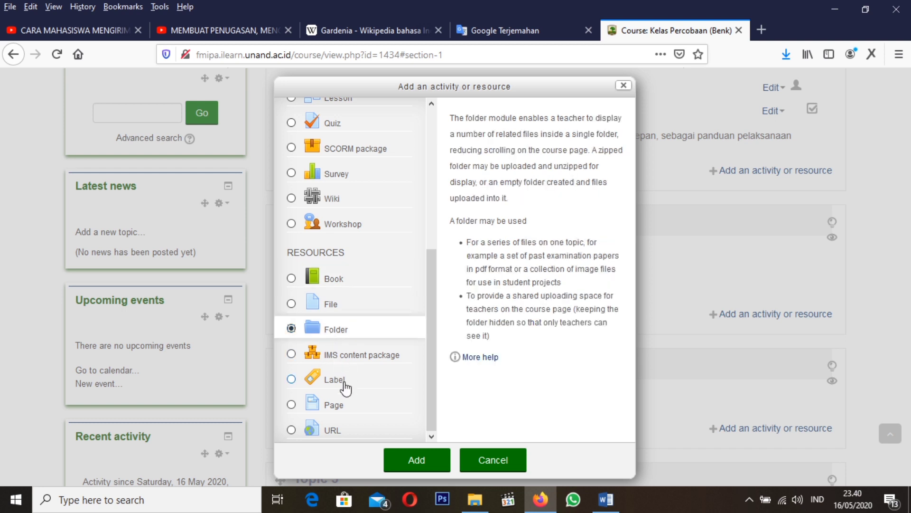
pyautogui.click(338, 381)
pyautogui.click(335, 407)
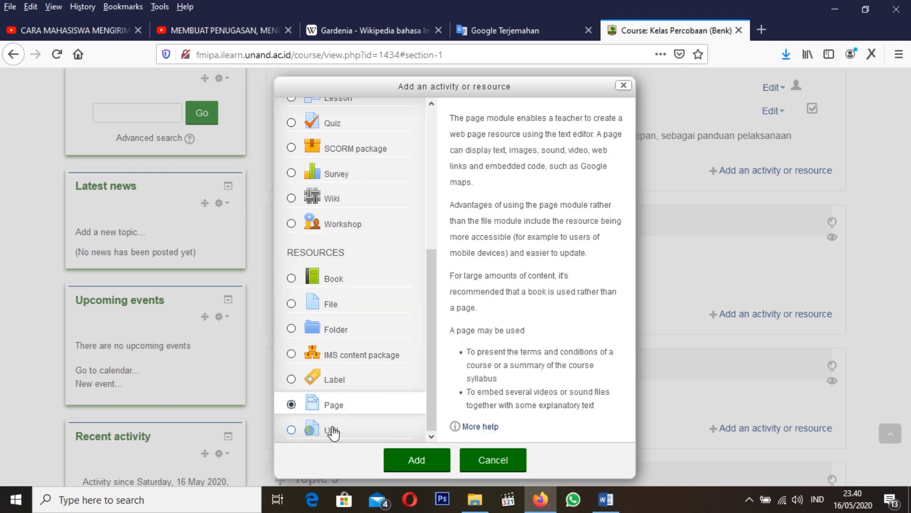
pyautogui.click(334, 430)
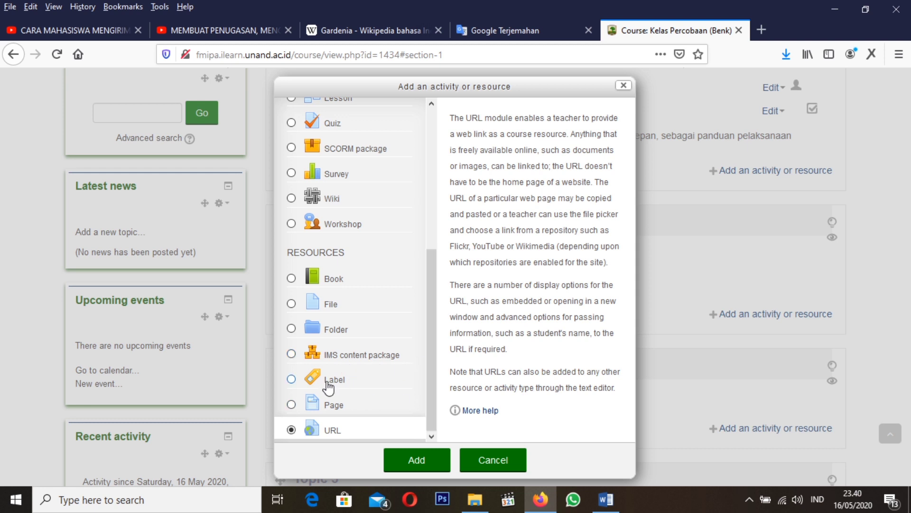
# - Add a File resource to the section and name it "Presentasi Materi Pengantar Matkul Uji Coba"
pyautogui.click(321, 306)
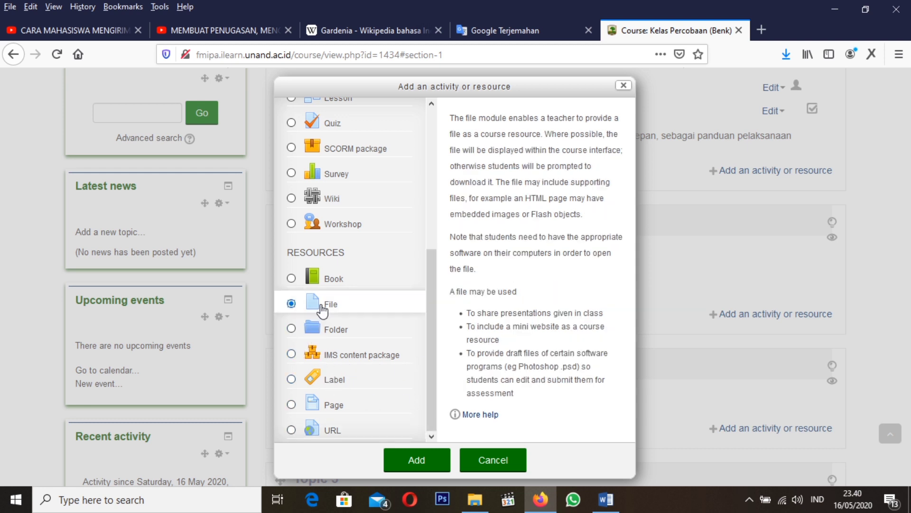
pyautogui.click(417, 461)
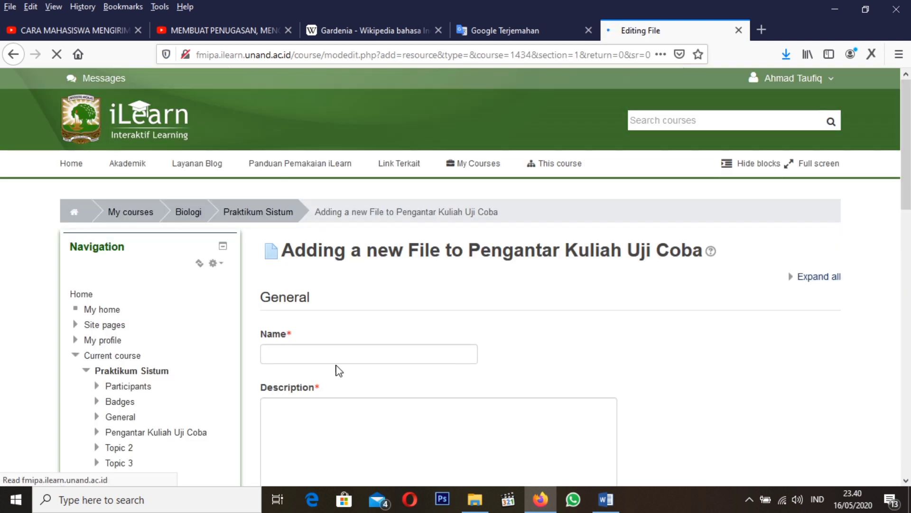
pyautogui.click(330, 355)
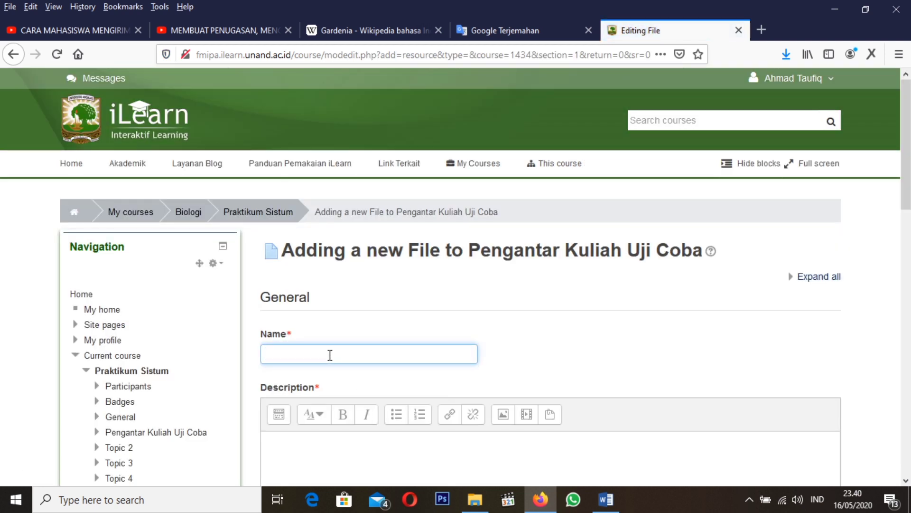
pyautogui.write('Presentasi Materi')
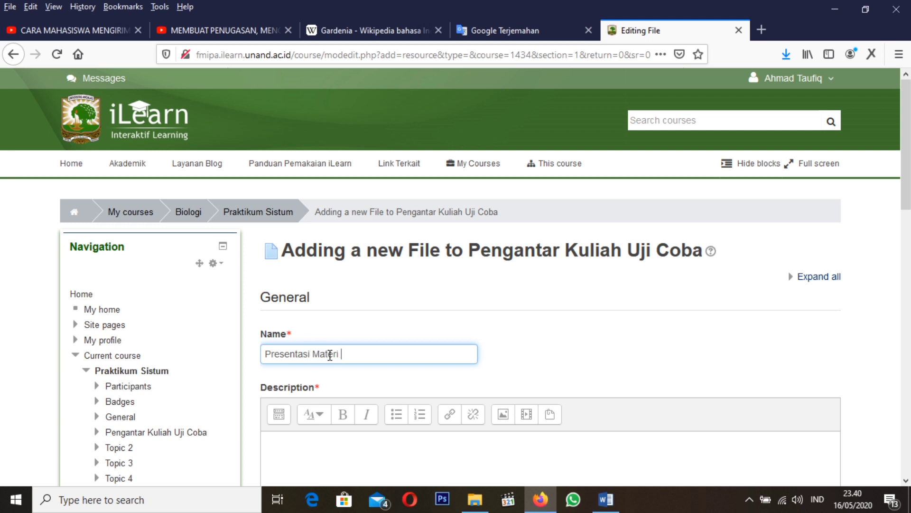
pyautogui.write(' Pengantar Matkul')
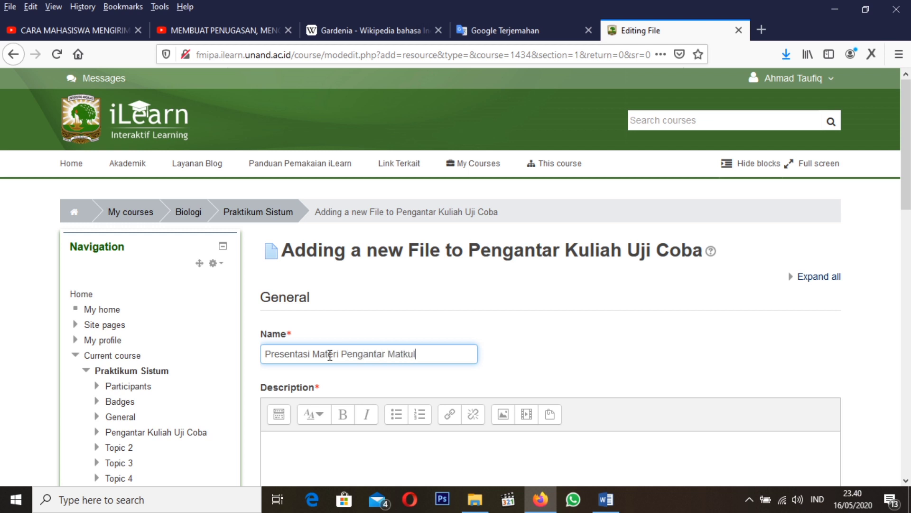
pyautogui.write(' Uji Coba')
# - Enter the description "Ini merupakan bahan presentasi yang digunakan untuk menambah wawasan mengenai apa itu Matkul Uji Coba......" and enable its display on the course page
pyautogui.scroll(-2, 361, 385)
pyautogui.click(321, 382)
pyautogui.scroll(-4, 320, 382)
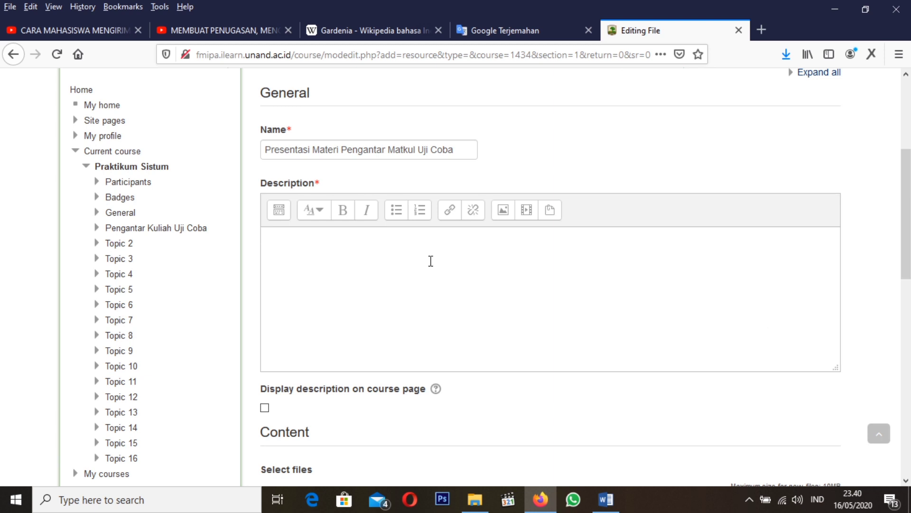
pyautogui.write('Ini merupakan ')
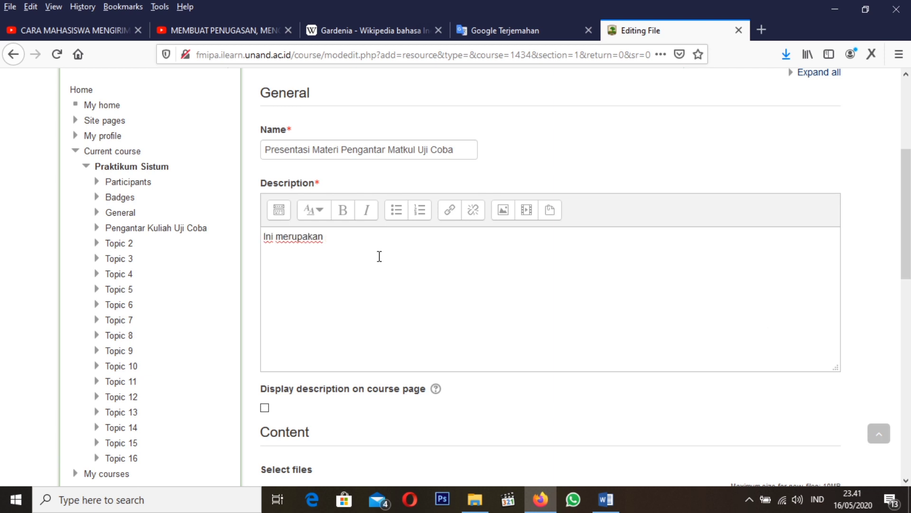
pyautogui.write('bahan presentasi yang')
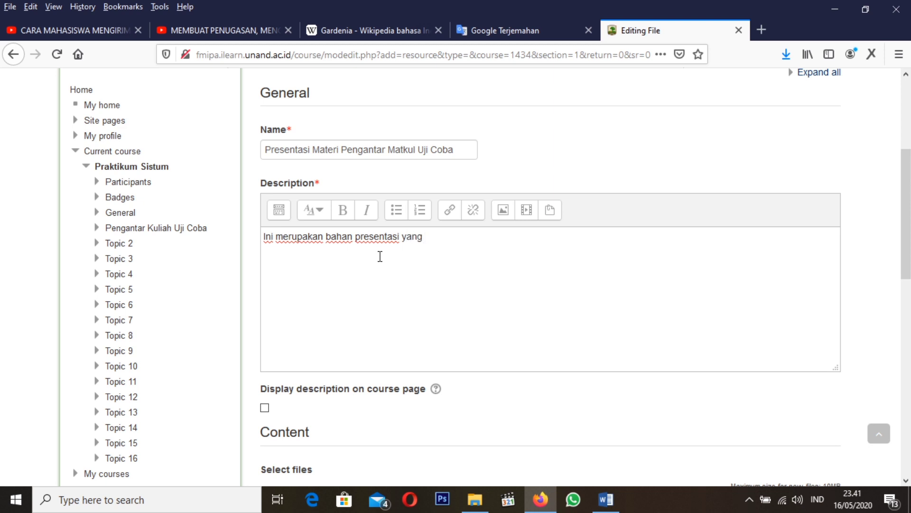
pyautogui.write('digunakan un')
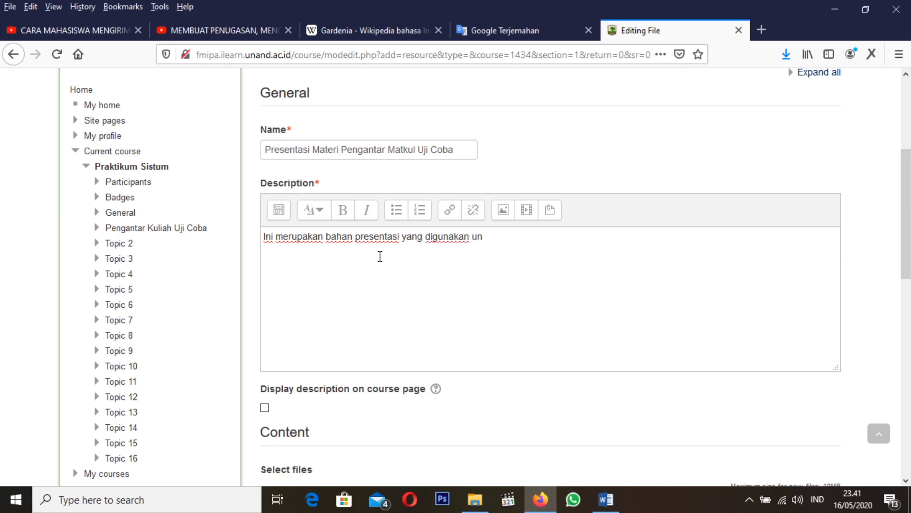
pyautogui.write('tuk menamba')
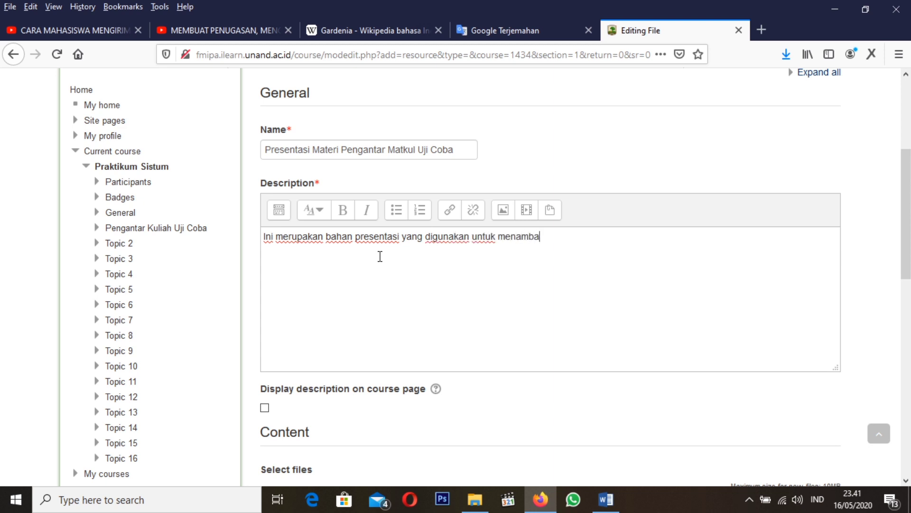
pyautogui.write('h wawasan menge')
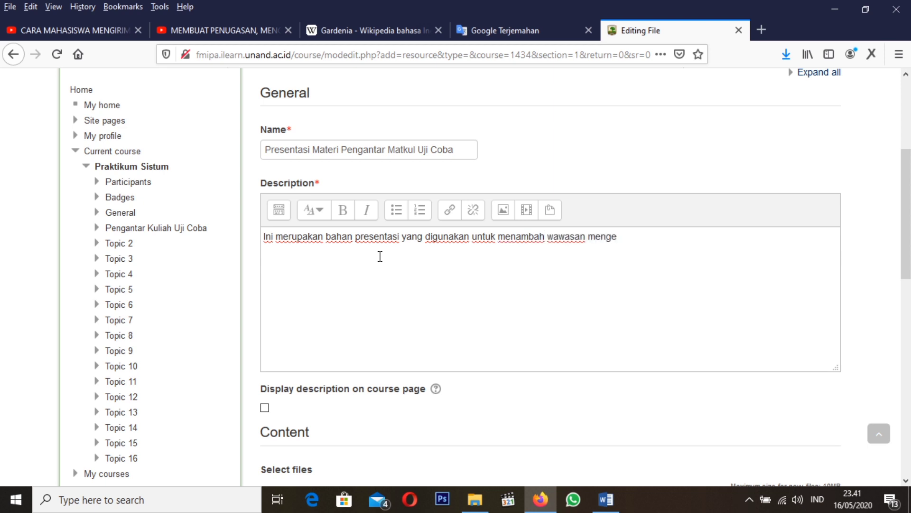
pyautogui.write('nai apa itu Mat')
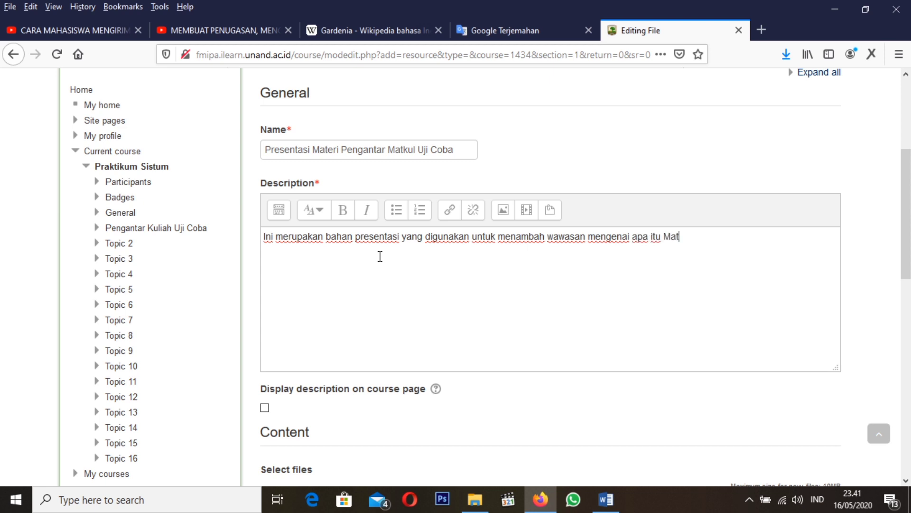
pyautogui.write('kul Uji Coba......')
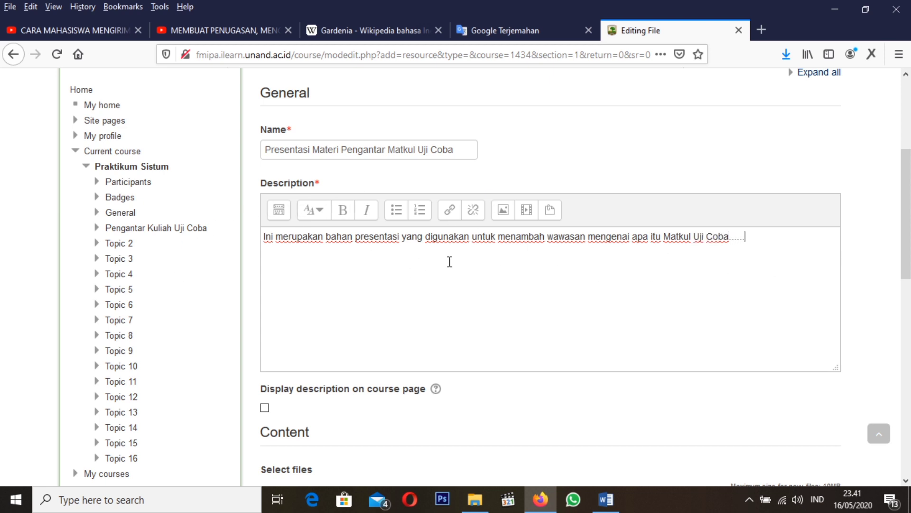
pyautogui.click(265, 408)
# - Choose Template PPT Desain tema UNAND.pptx from the BAHAN KULIAH folder in BIOLOGI UNAND as the attachment for the resource's content
pyautogui.scroll(-3, 328, 342)
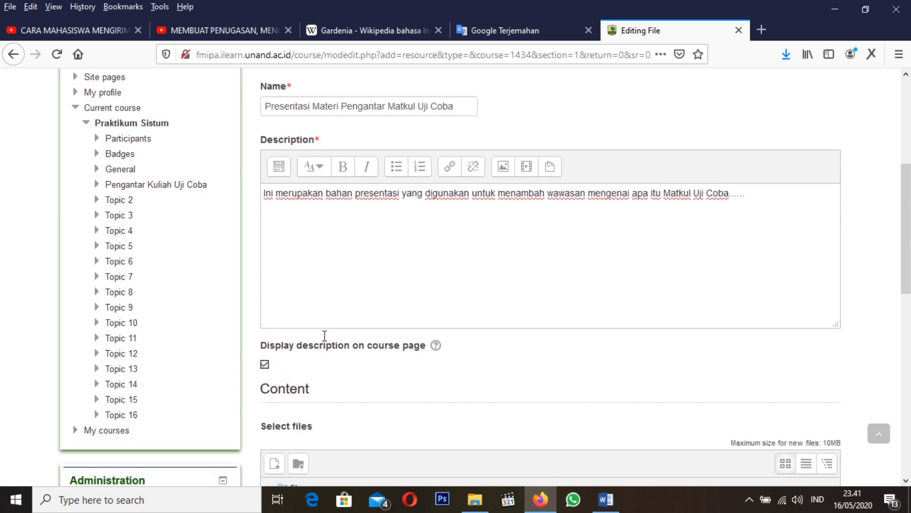
pyautogui.scroll(-2, 336, 339)
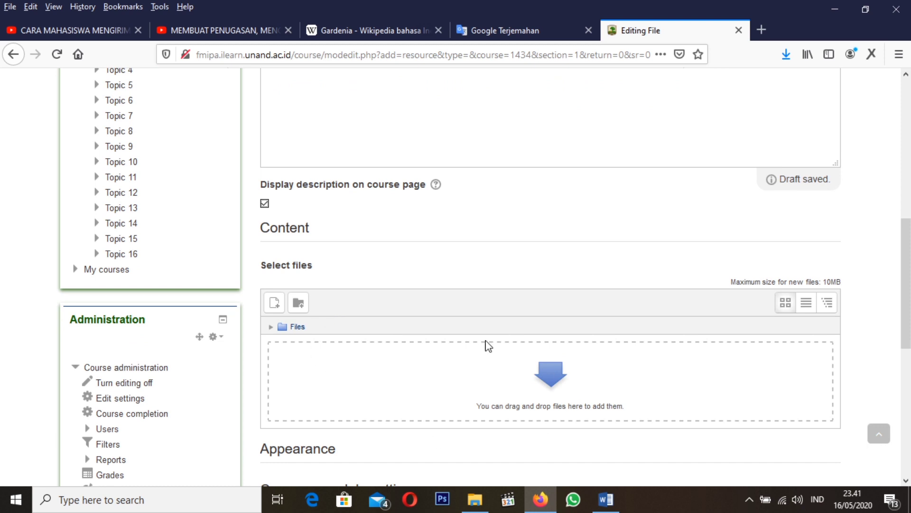
pyautogui.click(274, 303)
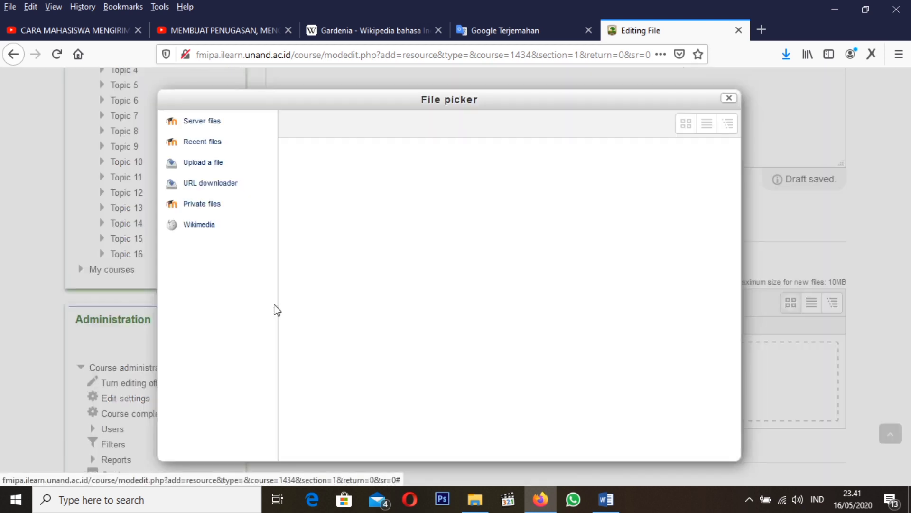
pyautogui.click(365, 192)
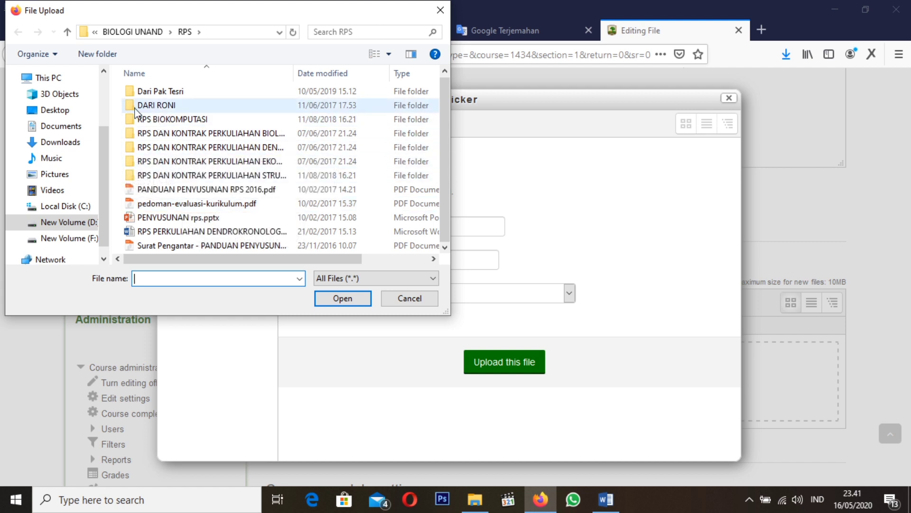
pyautogui.click(68, 32)
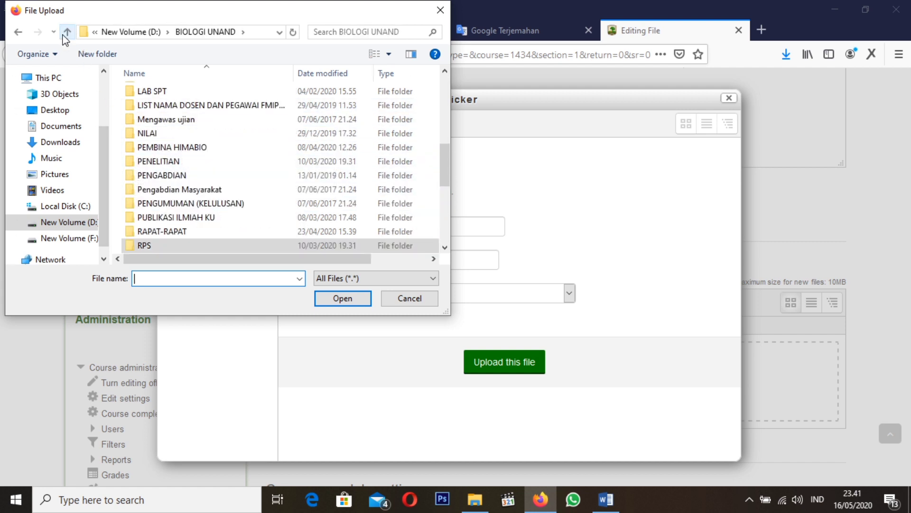
pyautogui.click(66, 34)
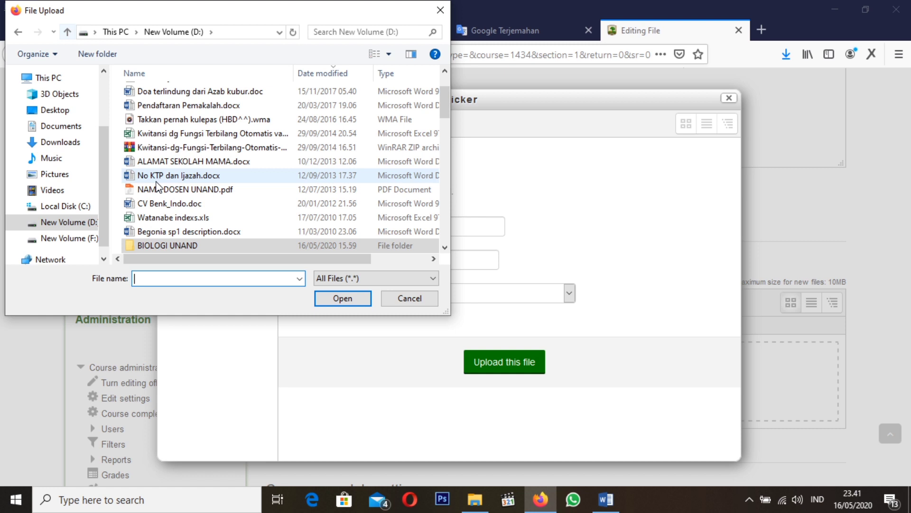
pyautogui.doubleClick(197, 248)
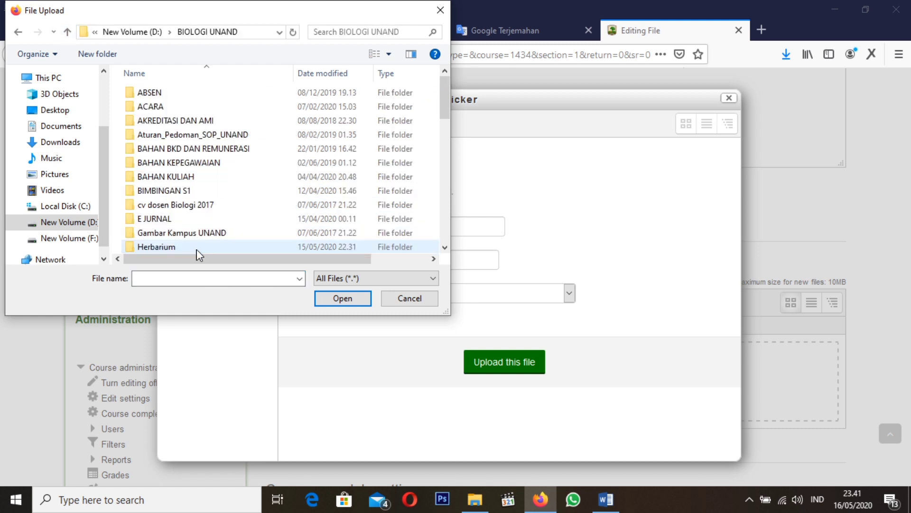
pyautogui.doubleClick(196, 177)
pyautogui.doubleClick(171, 93)
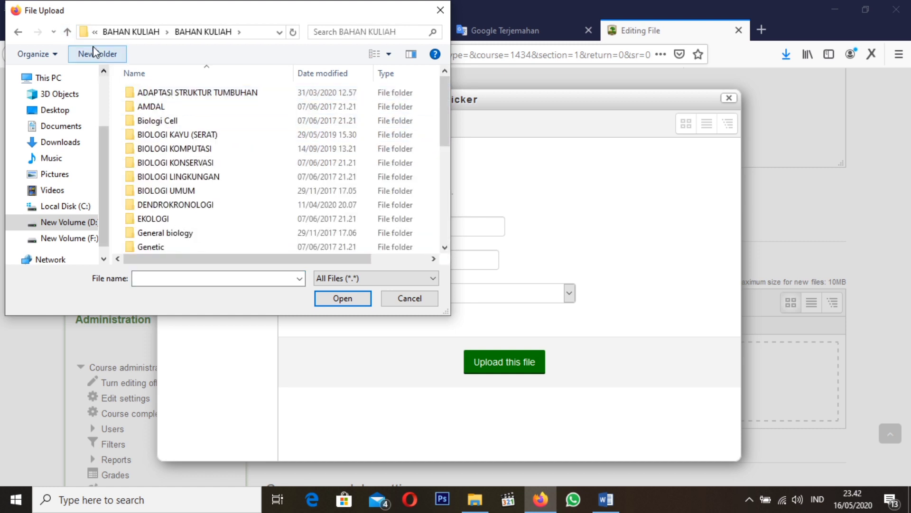
pyautogui.click(68, 33)
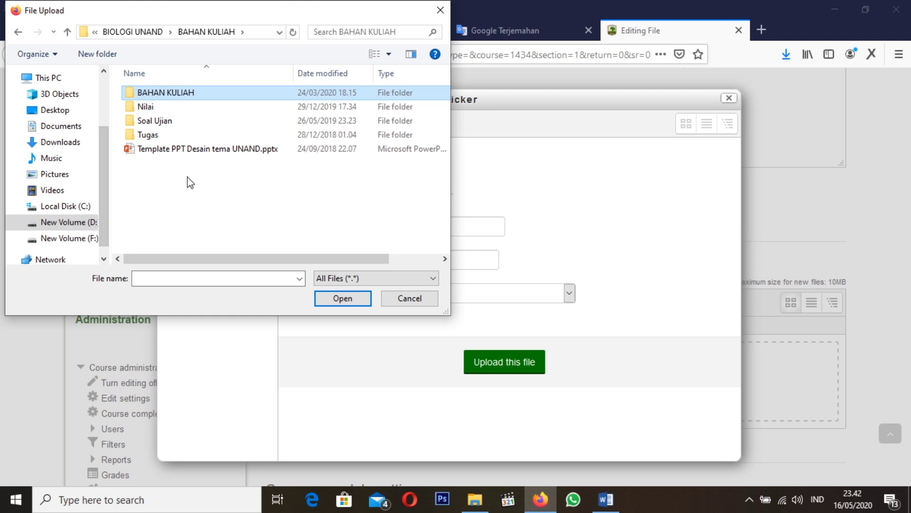
pyautogui.click(186, 151)
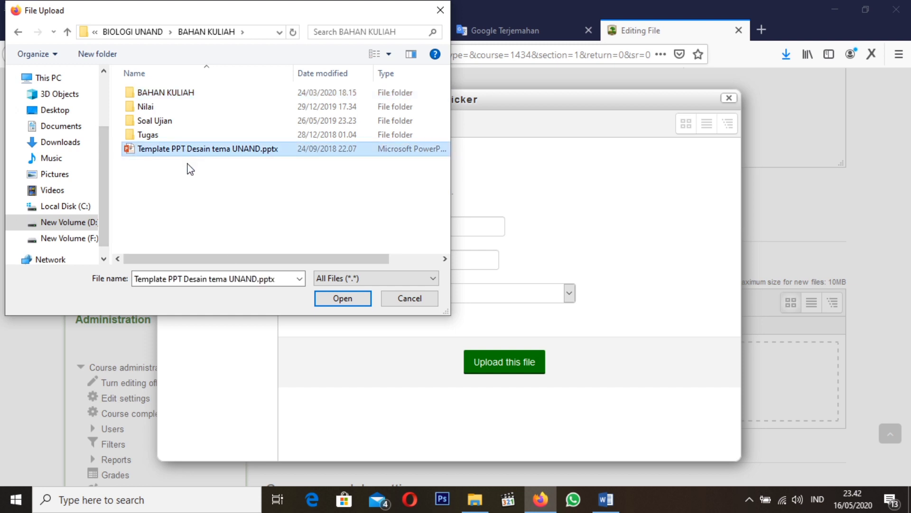
pyautogui.click(343, 298)
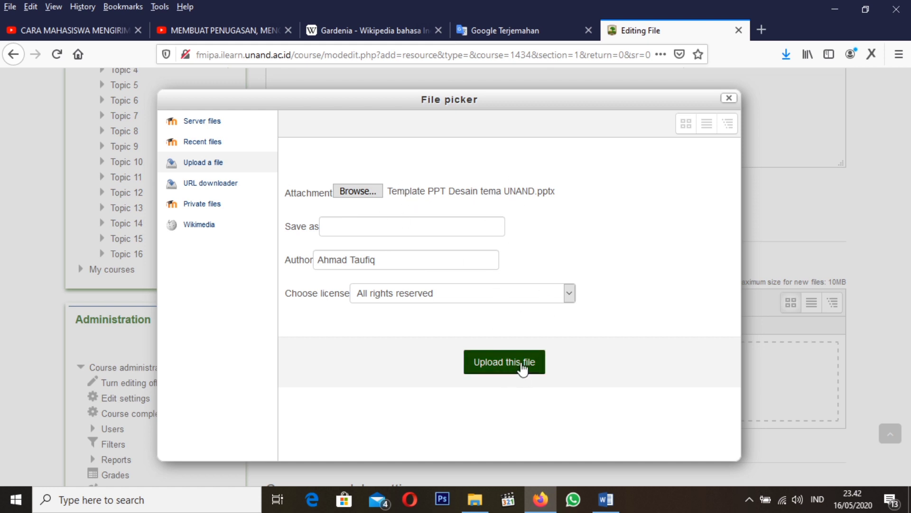
# - Upload the chosen presentation file, save the resource and return to the course page
pyautogui.click(509, 367)
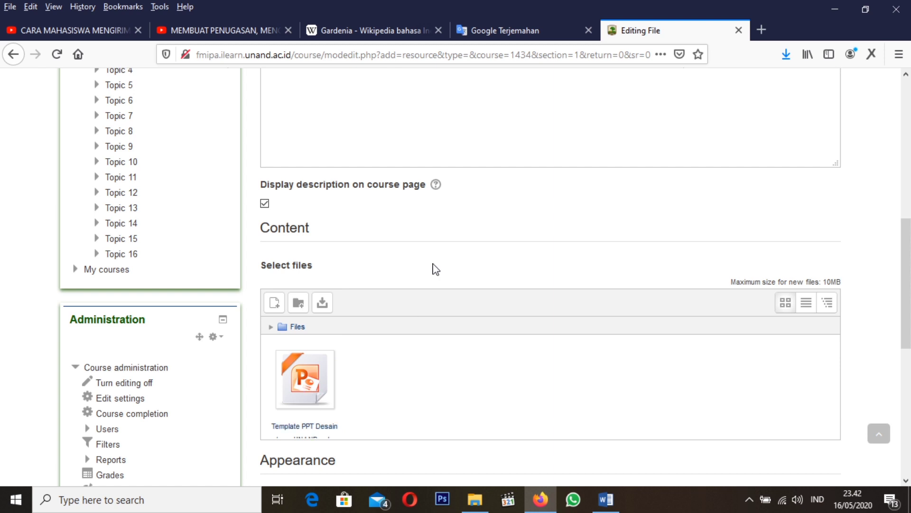
pyautogui.scroll(5, 432, 261)
pyautogui.scroll(-10, 382, 270)
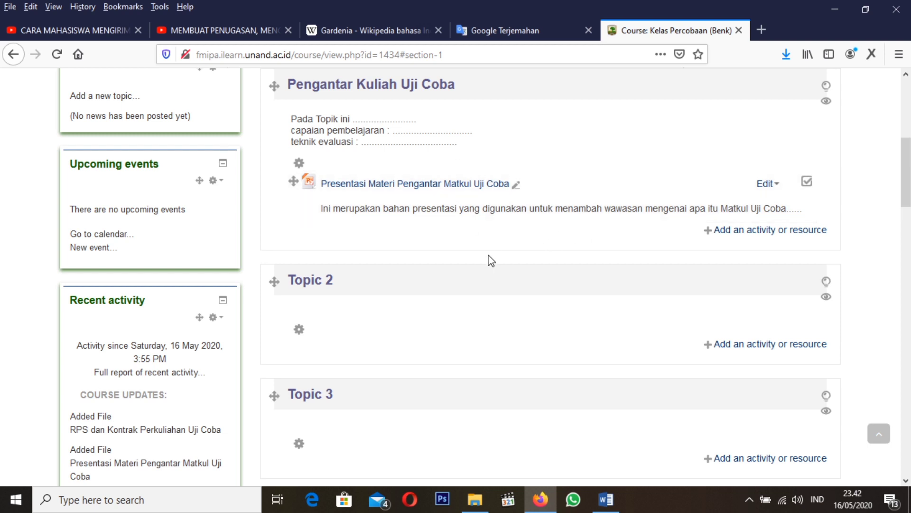
# - Switch to File Explorer and arrange it side by side with the Firefox window, widening Firefox so the course sections are readable
pyautogui.click(480, 507)
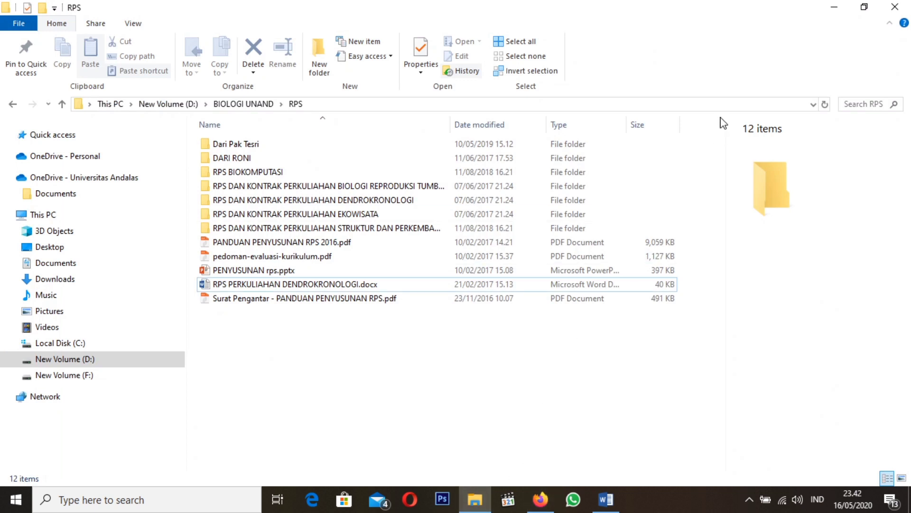
pyautogui.press('super+Left')
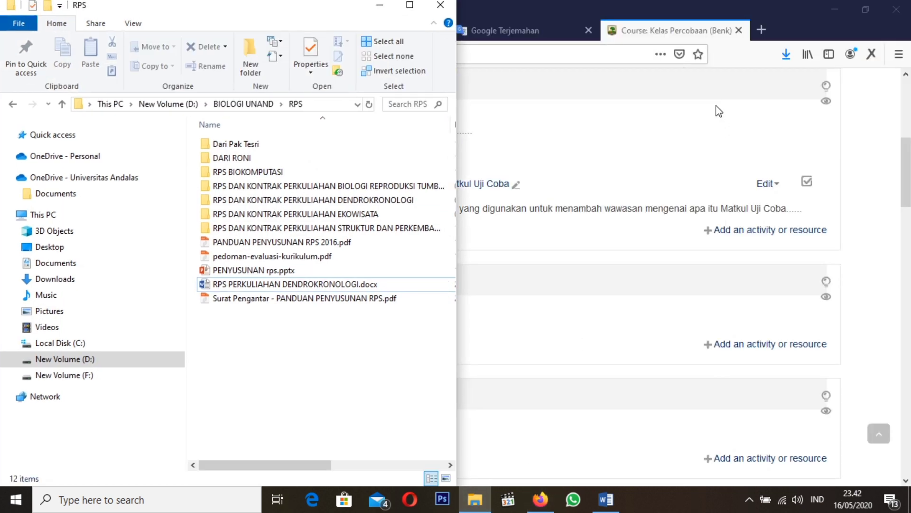
pyautogui.click(676, 134)
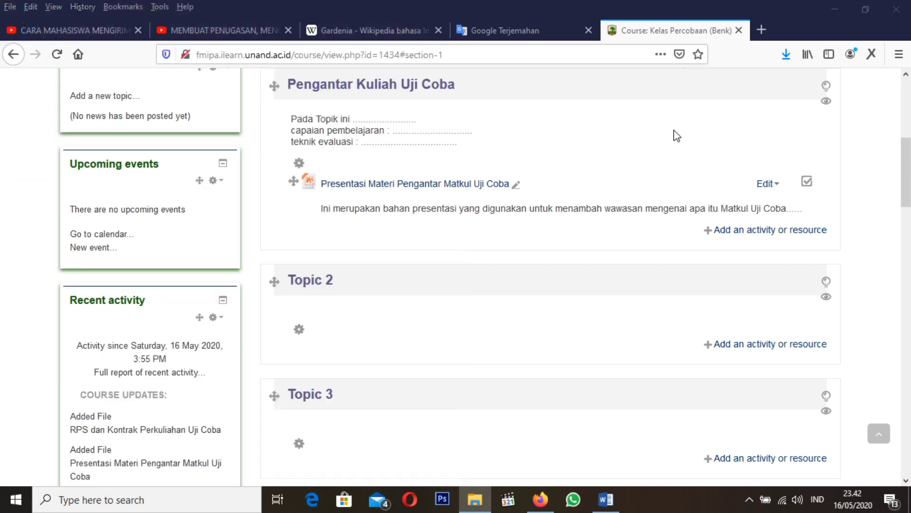
pyautogui.press('super+Right')
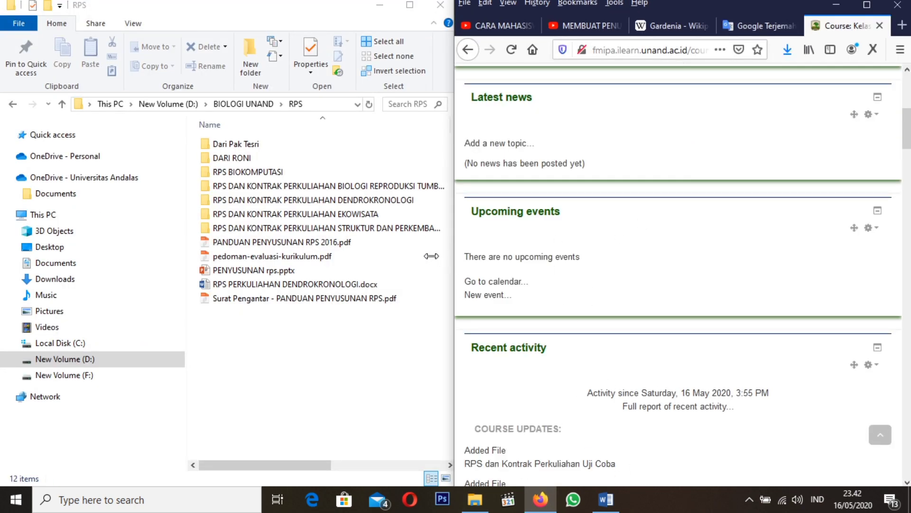
pyautogui.moveTo(431, 256); pyautogui.dragTo(368, 248)
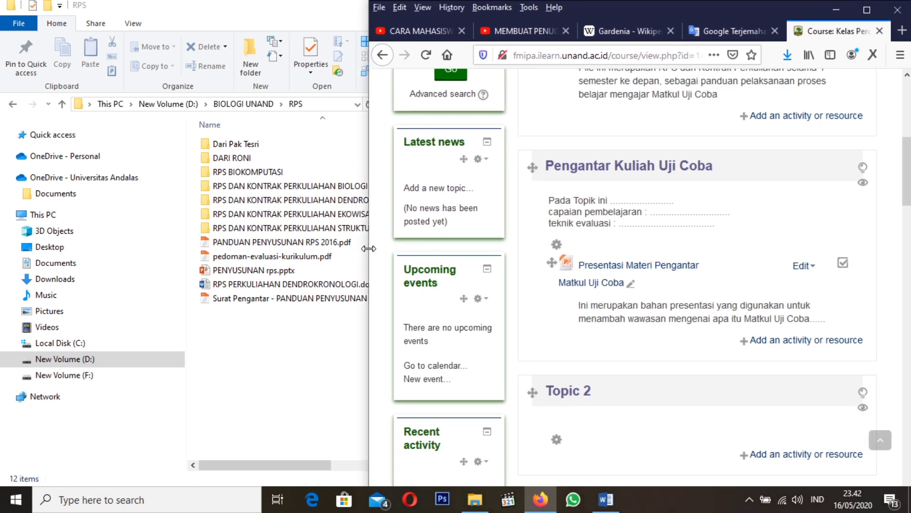
# - Navigate in File Explorer from the RPS folder to the AMDAL folder within BIOLOGI UNAND's nested BAHAN KULIAH folders
pyautogui.click(228, 200)
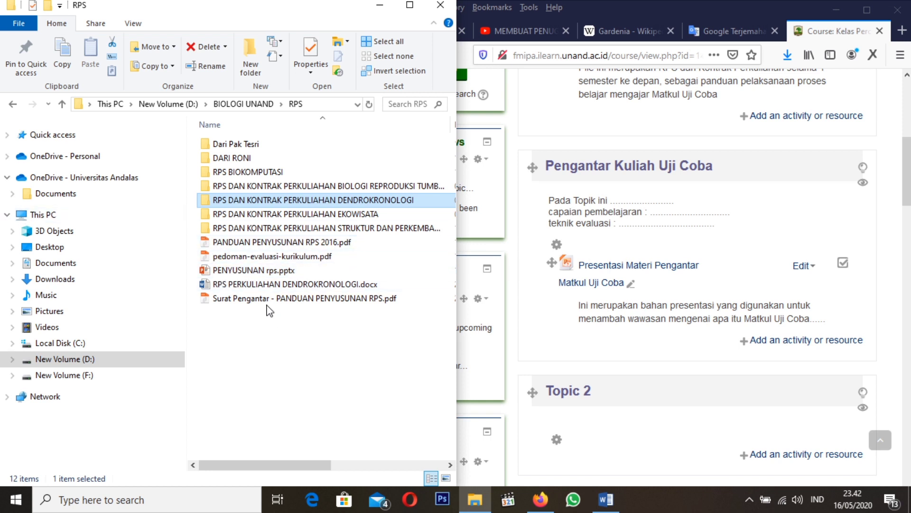
pyautogui.click(62, 104)
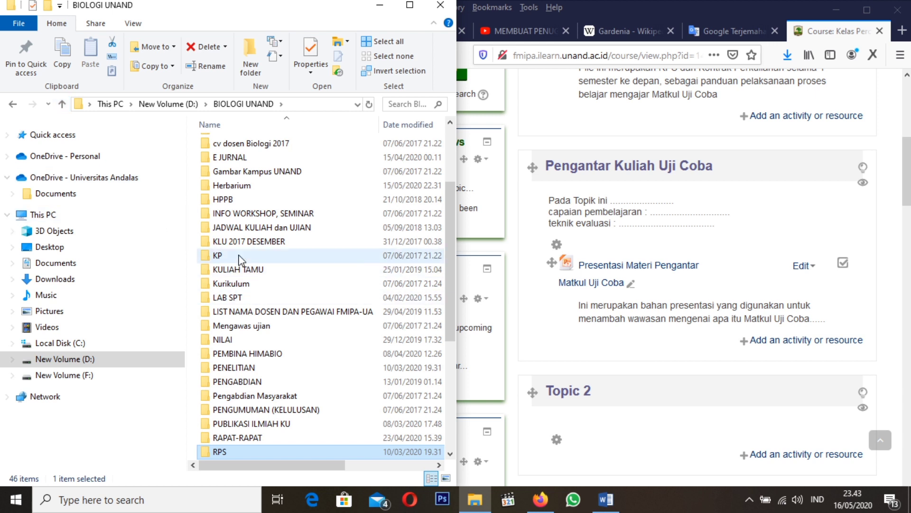
pyautogui.click(254, 383)
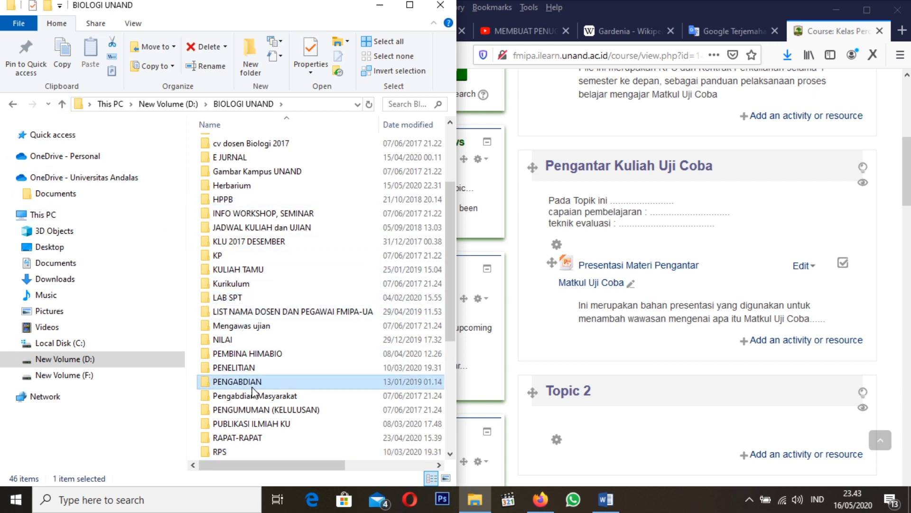
pyautogui.press('Home')
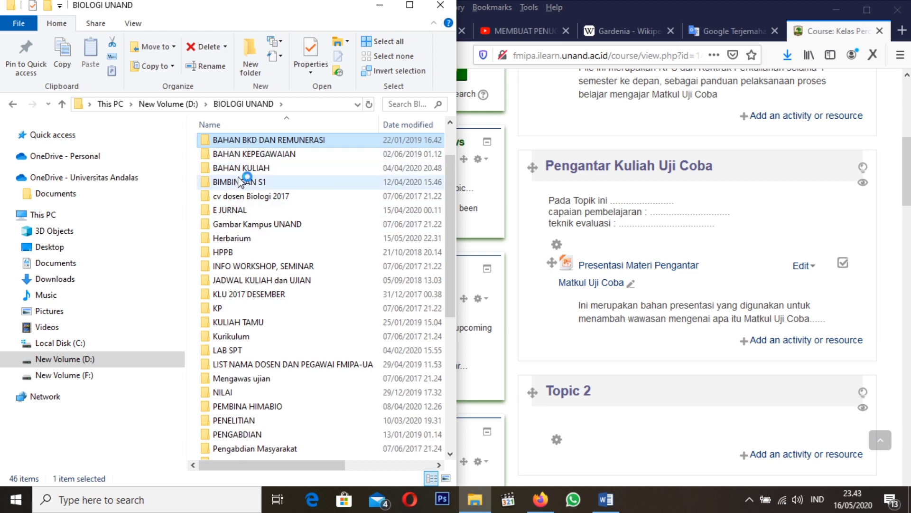
pyautogui.doubleClick(239, 169)
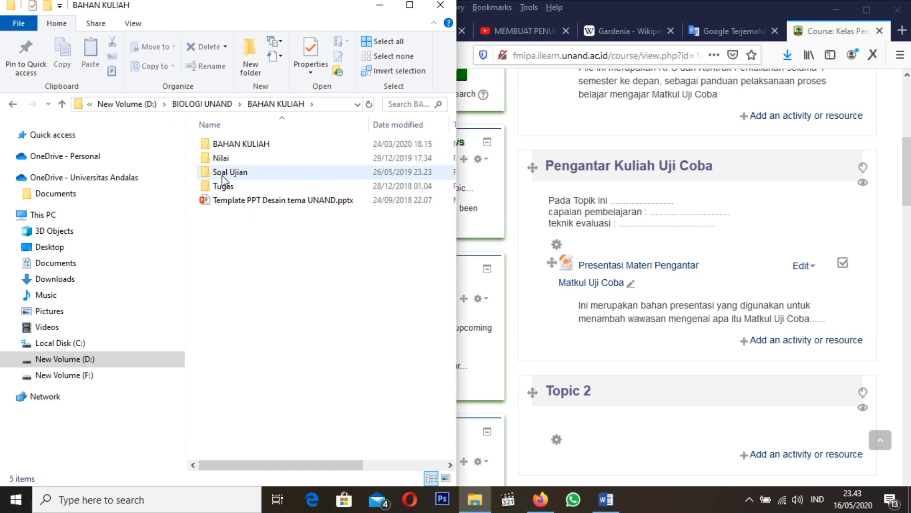
pyautogui.doubleClick(227, 144)
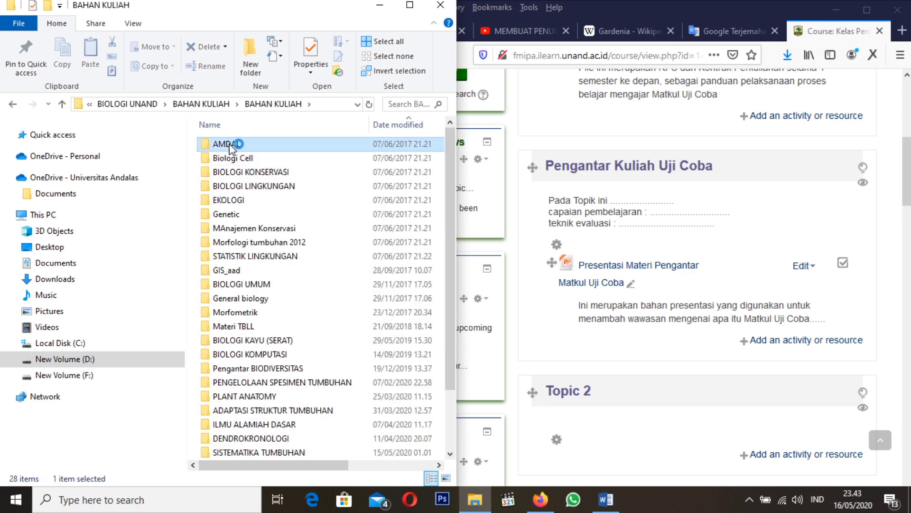
pyautogui.doubleClick(230, 145)
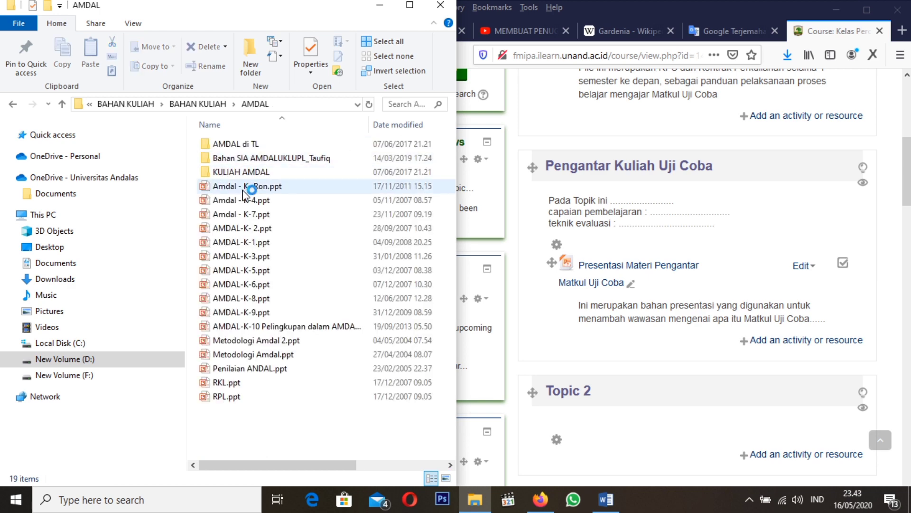
# - Add the Pengantar Sistem Informasi AMDAL_UKLUPL .pptx from the Bahan SIA AMDALUKLUPL folder straight into the Pengantar Kuliah Uji Coba section
pyautogui.doubleClick(243, 162)
pyautogui.doubleClick(245, 187)
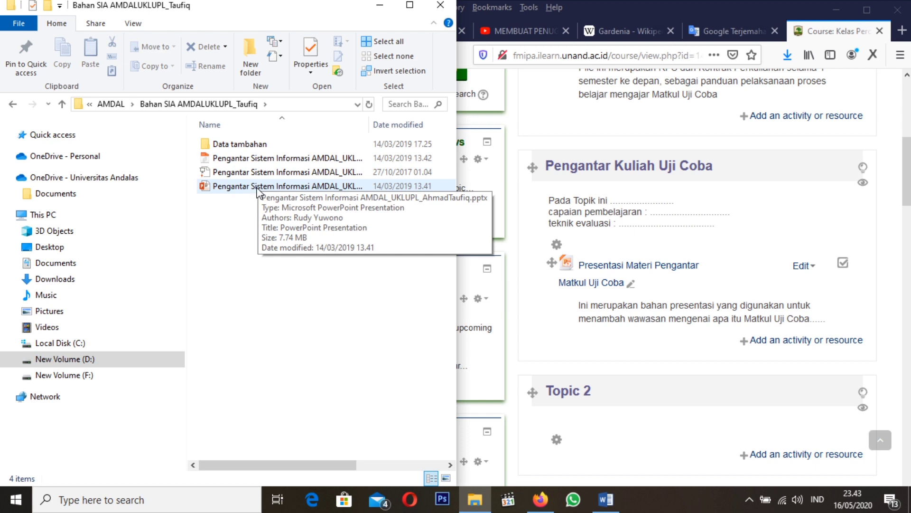
pyautogui.moveTo(257, 191); pyautogui.dragTo(654, 354)
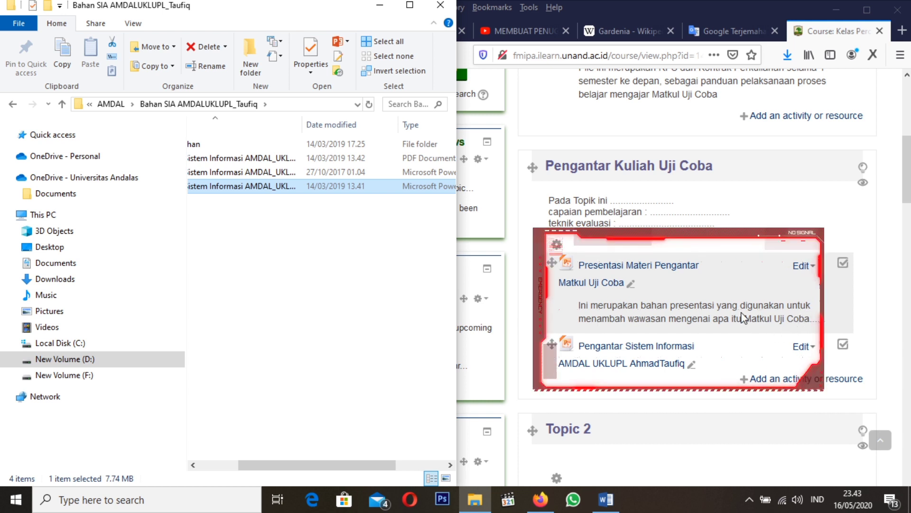
# - Minimize File Explorer and maximize the Firefox window showing the Pengantar Kuliah Uji Coba section
pyautogui.click(380, 6)
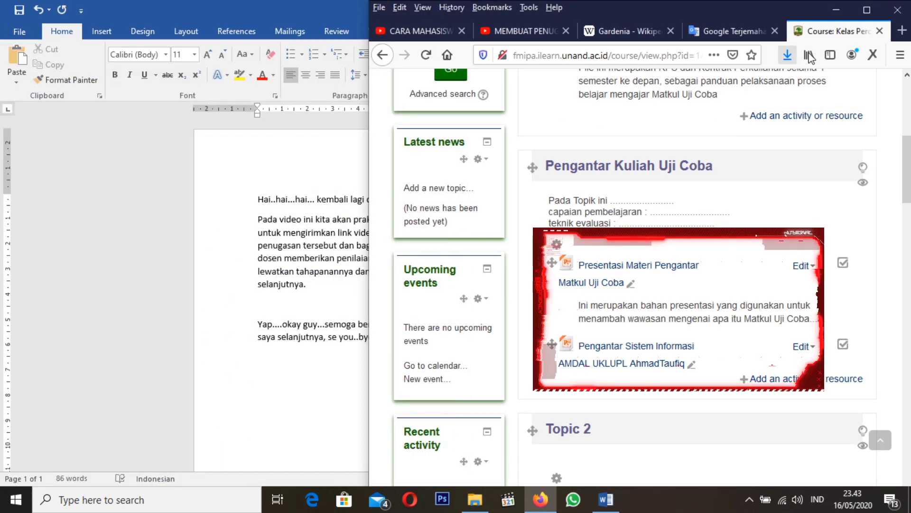
pyautogui.click(867, 9)
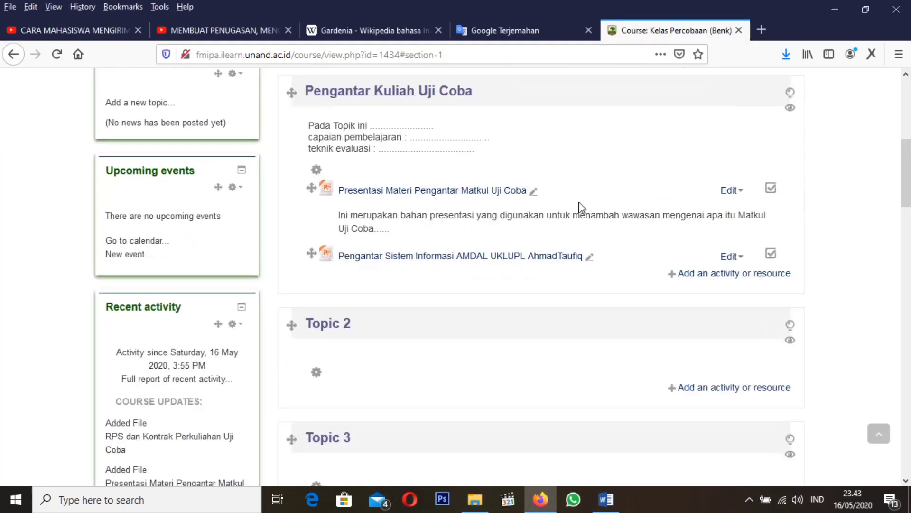
pyautogui.scroll(3, 455, 194)
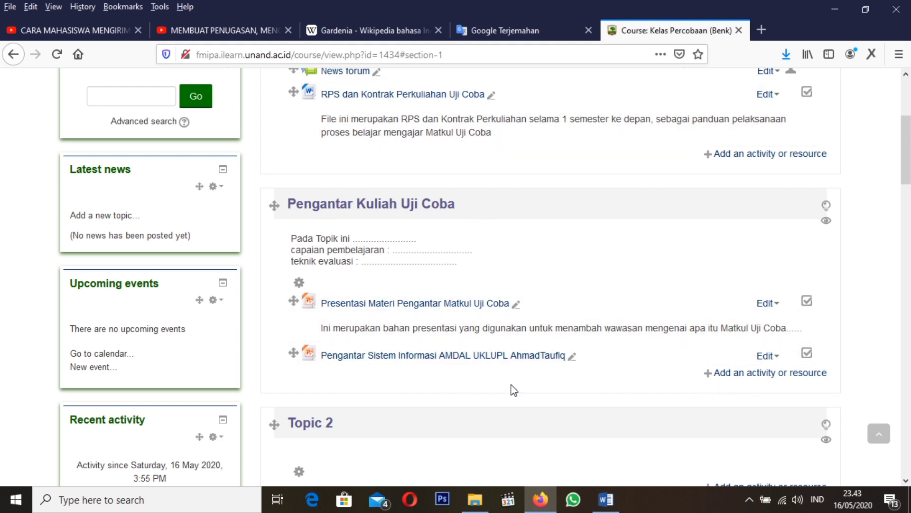
# - Start adding a Label resource to the Pengantar Kuliah Uji Coba section
pyautogui.click(769, 372)
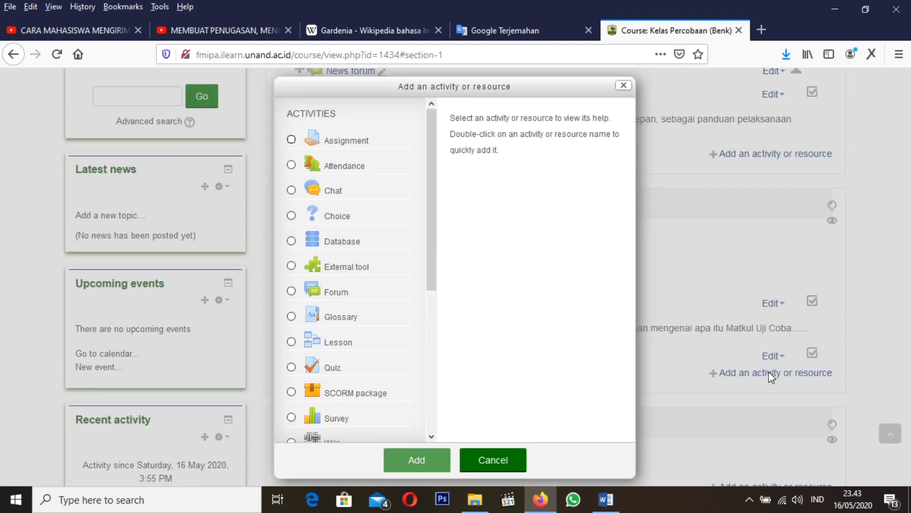
pyautogui.moveTo(435, 285); pyautogui.dragTo(433, 431)
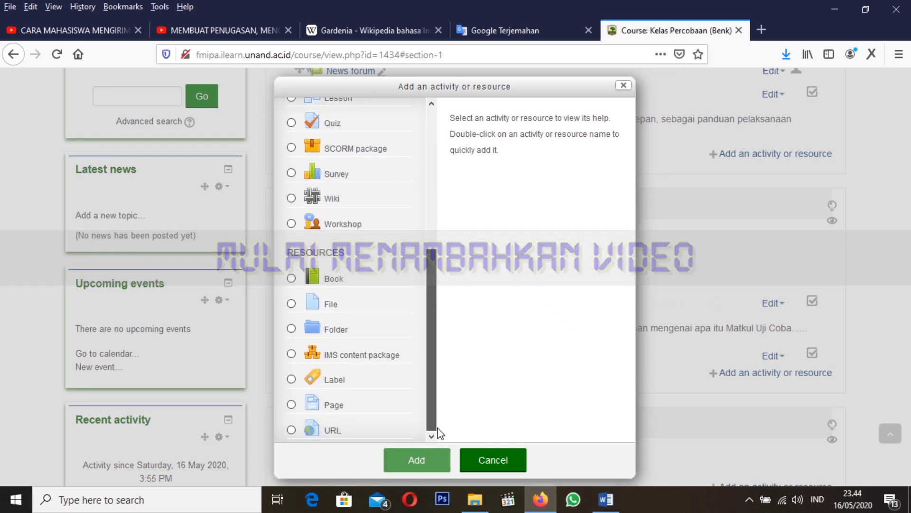
pyautogui.click(293, 379)
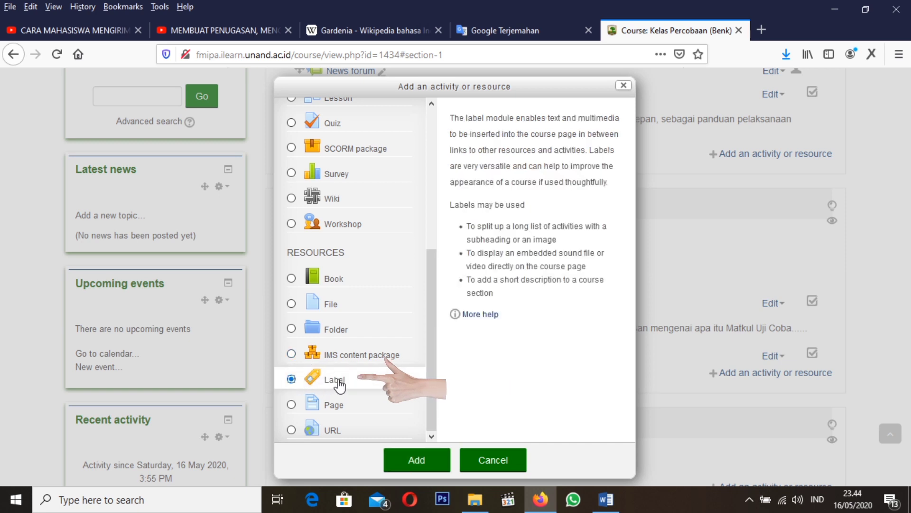
pyautogui.click(409, 456)
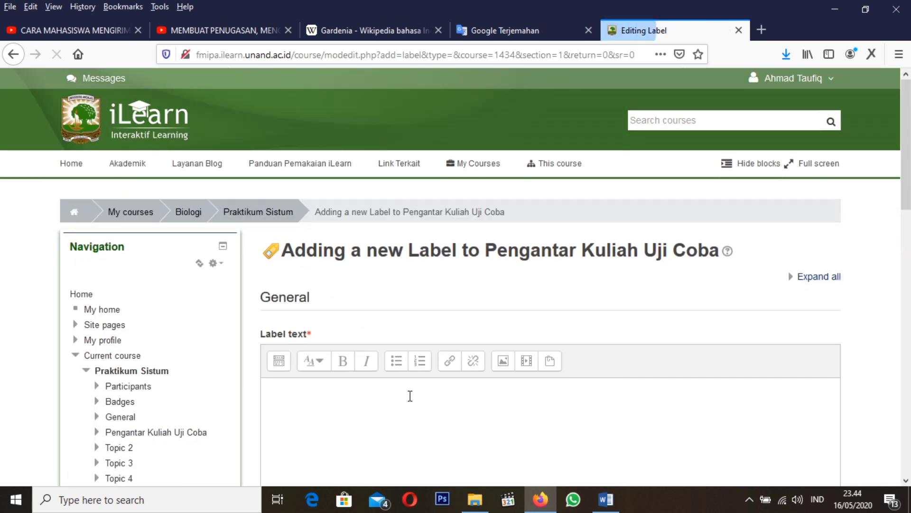
# - Expand the label text editor's formatting options and switch the editor to HTML source mode
pyautogui.scroll(-3, 352, 389)
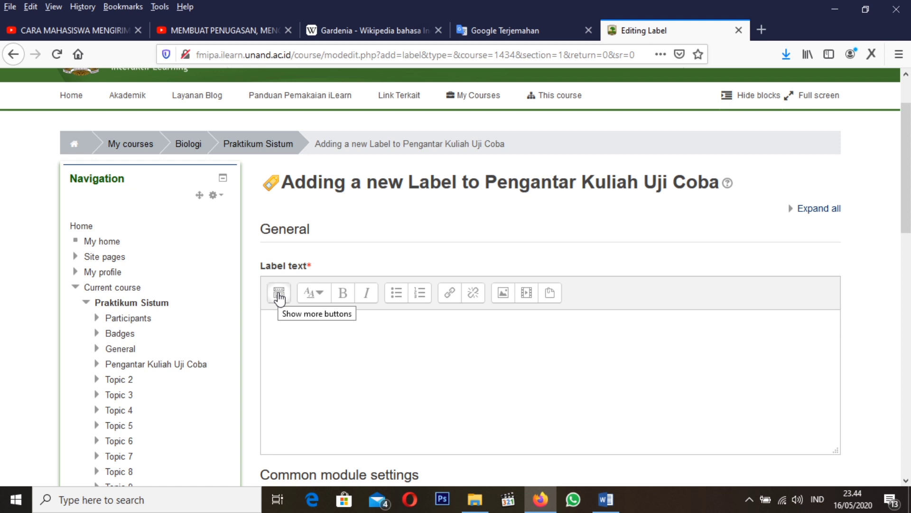
pyautogui.click(279, 295)
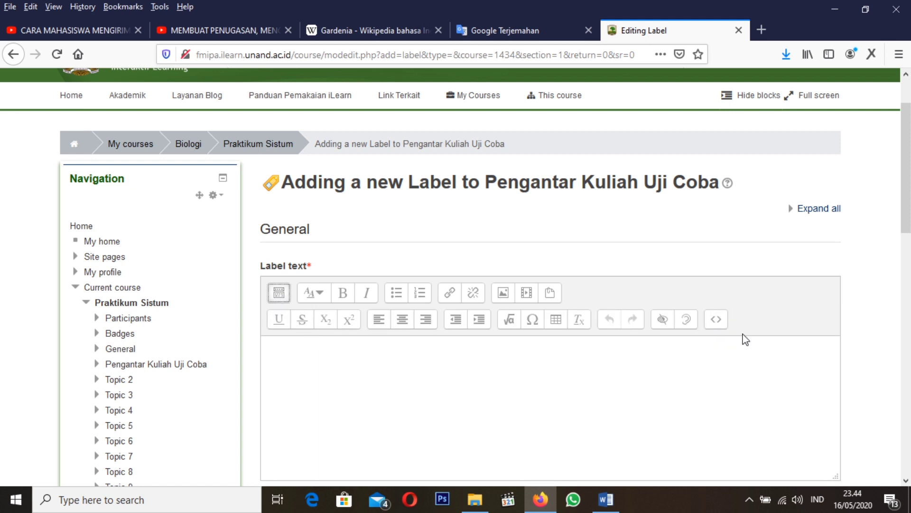
pyautogui.click(718, 321)
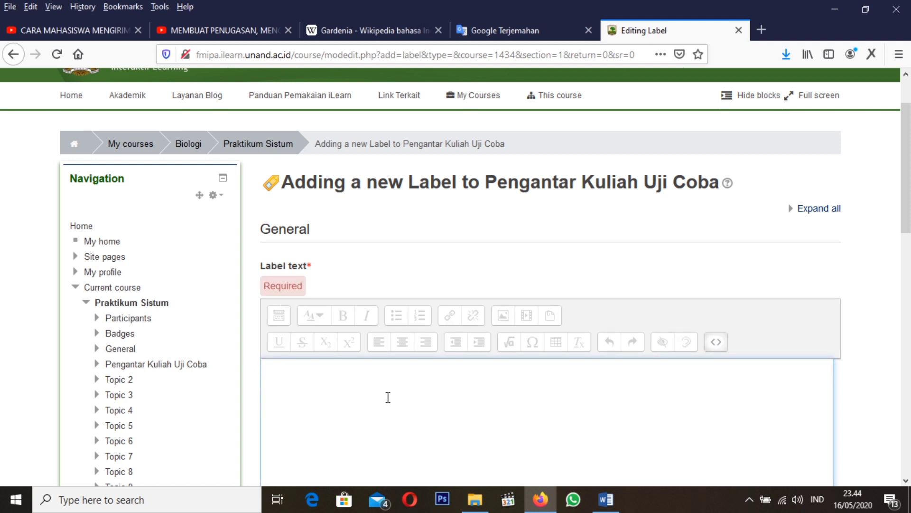
pyautogui.scroll(-2, 386, 396)
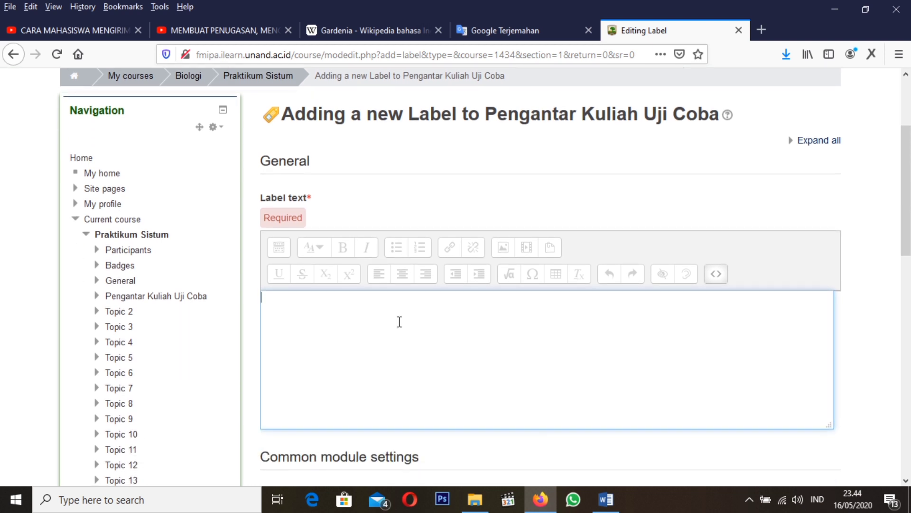
# - Switch to the YouTube video CARA MAHASISWA MENGIRIM TUGAS LINK VIDEO, reset it to its start and bring its sharing options into view
pyautogui.click(76, 29)
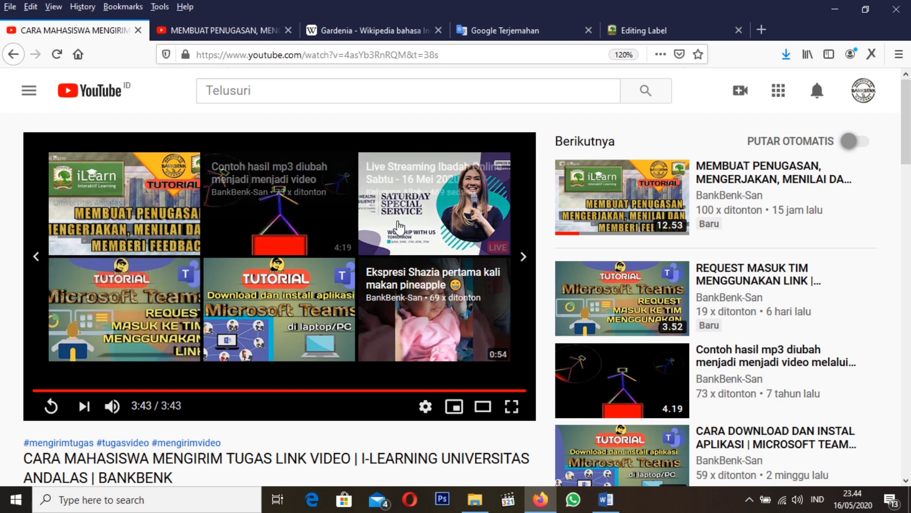
pyautogui.click(52, 407)
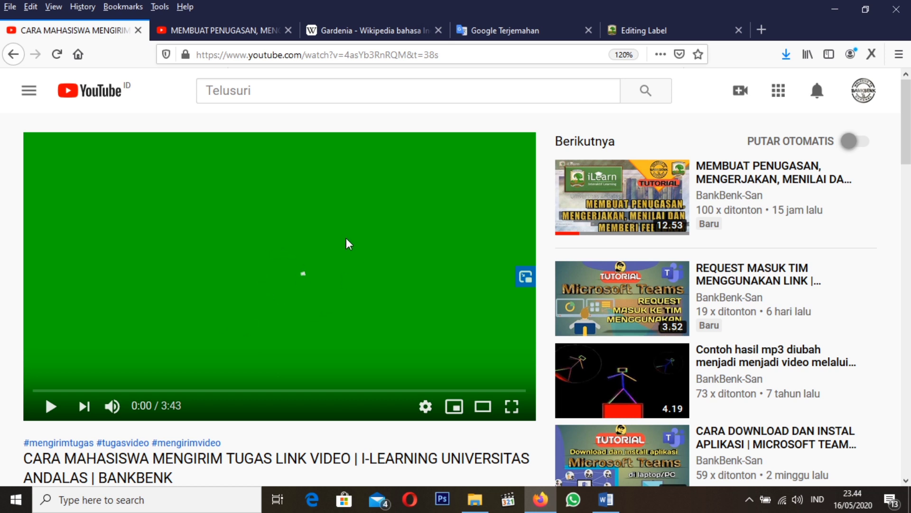
pyautogui.scroll(-3, 347, 313)
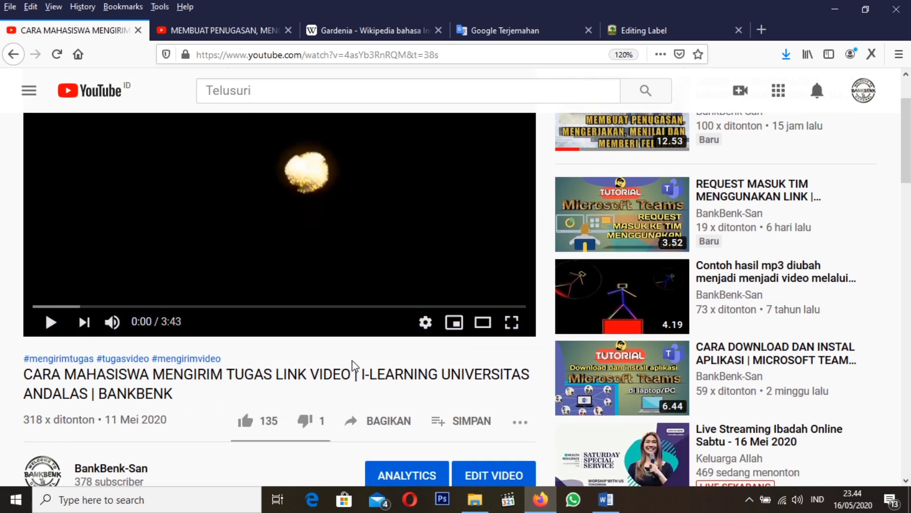
pyautogui.scroll(3, 356, 366)
pyautogui.scroll(-3, 458, 396)
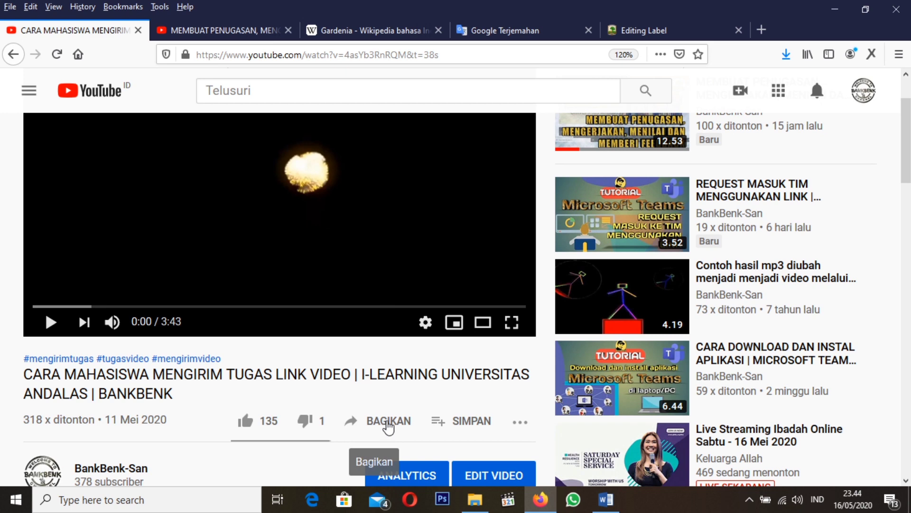
pyautogui.click(388, 421)
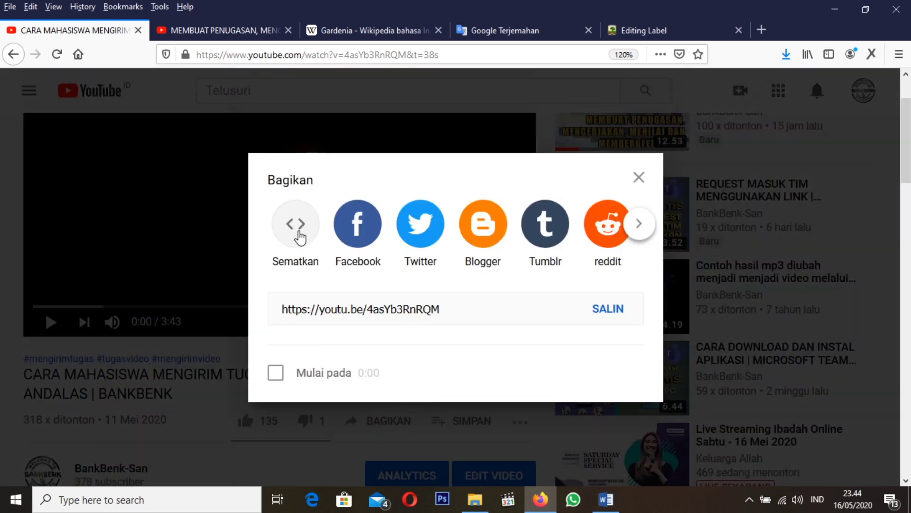
pyautogui.click(296, 233)
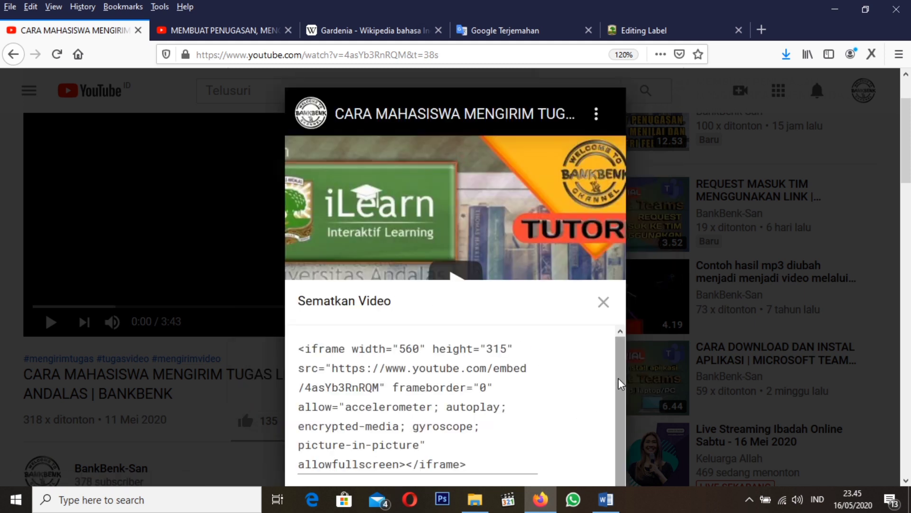
pyautogui.moveTo(620, 375); pyautogui.dragTo(630, 339)
pyautogui.click(603, 302)
pyautogui.scroll(-5, 588, 353)
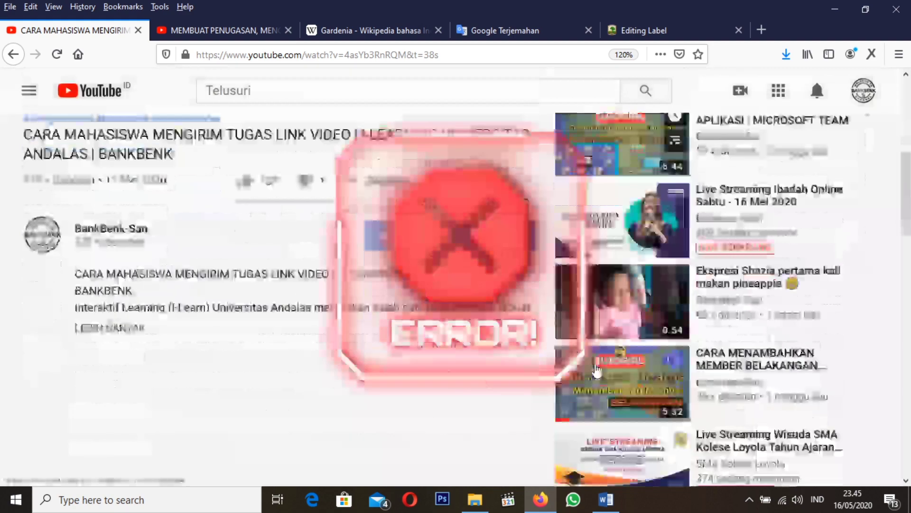
pyautogui.scroll(5, 585, 359)
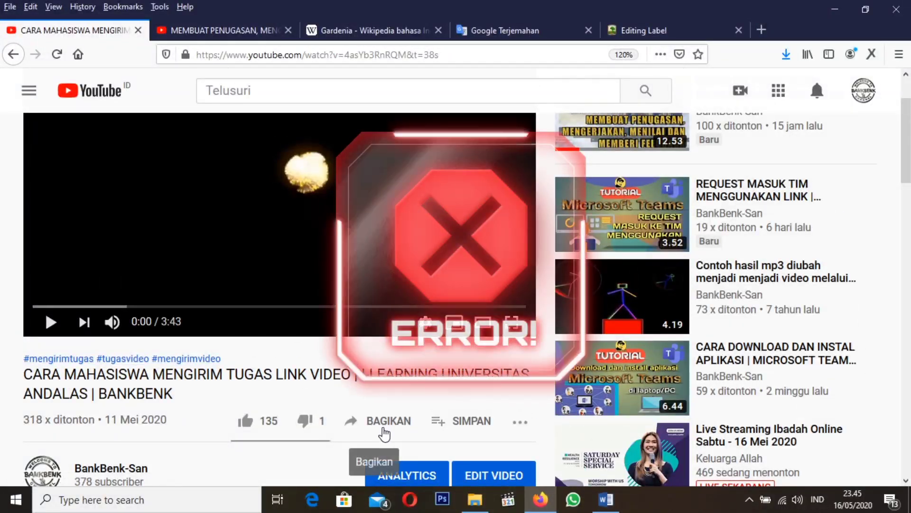
# - Open the video's embed option from its sharing choices and copy the complete iframe code
pyautogui.click(384, 422)
pyautogui.click(283, 233)
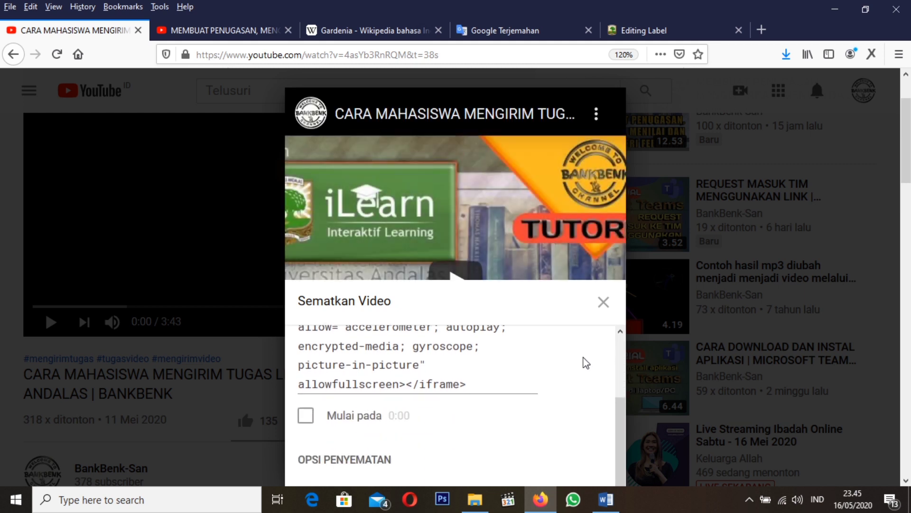
pyautogui.click(490, 380)
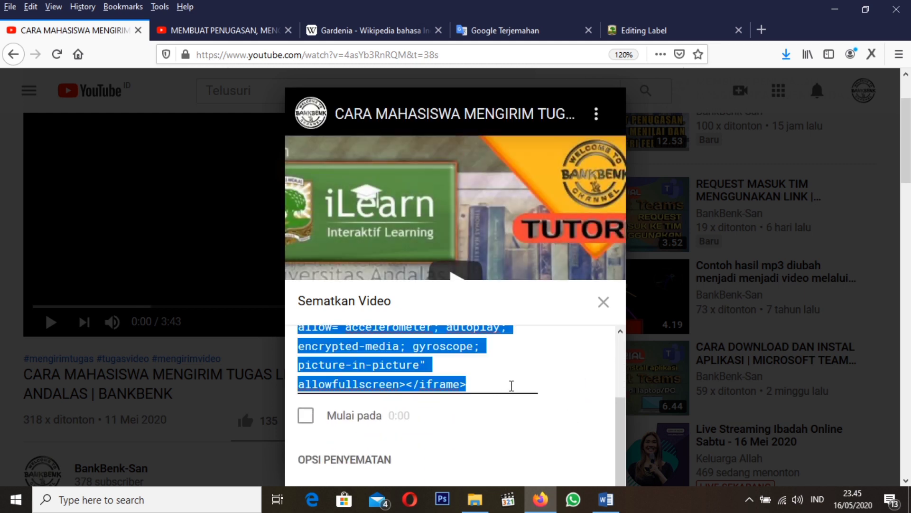
pyautogui.moveTo(619, 421); pyautogui.dragTo(619, 340)
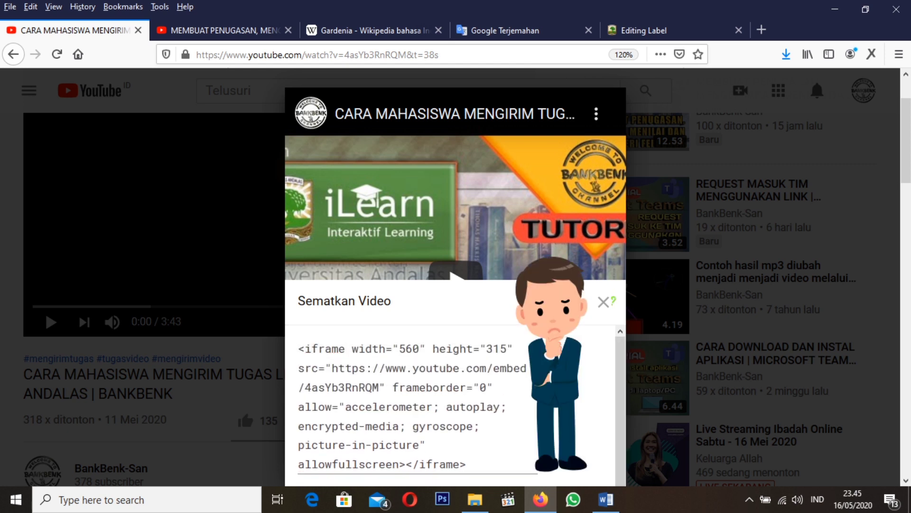
pyautogui.click(491, 386)
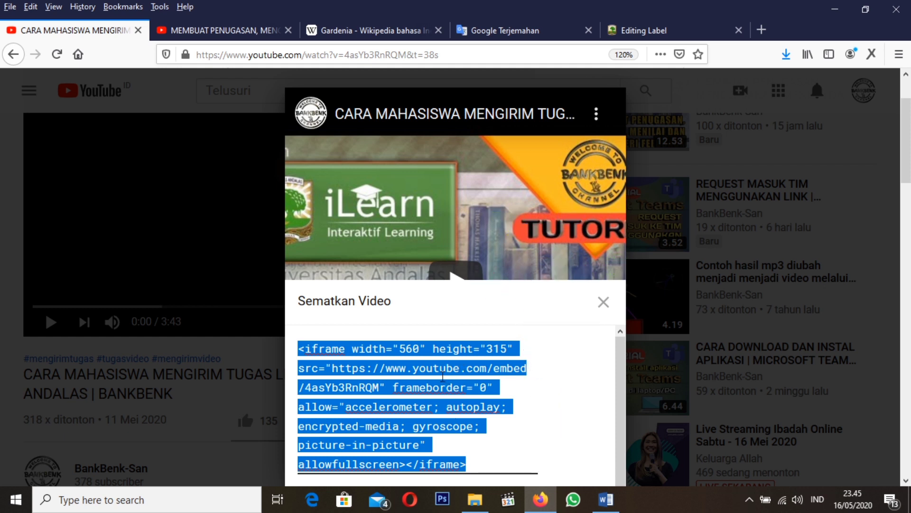
pyautogui.rightClick(443, 377)
pyautogui.click(483, 235)
# - Return to the Editing Label page and paste the copied iframe code into the label text
pyautogui.click(644, 33)
pyautogui.rightClick(318, 307)
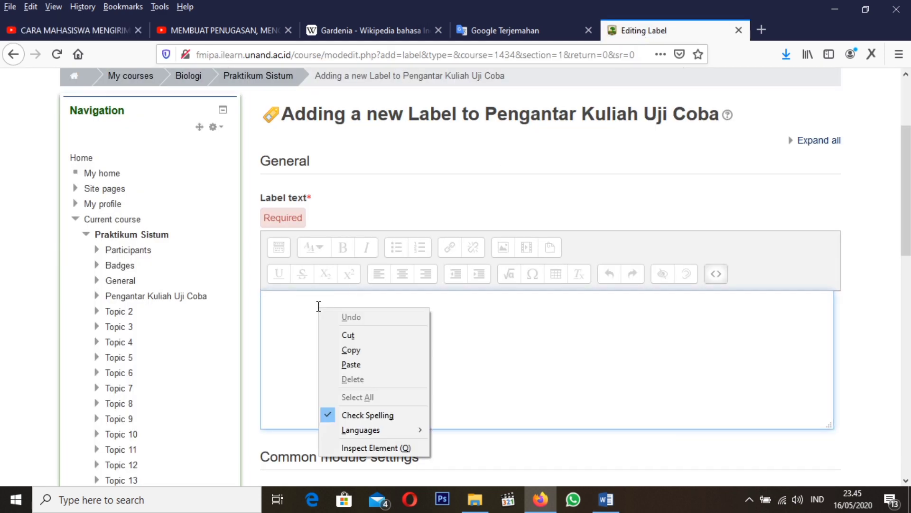
pyautogui.click(351, 365)
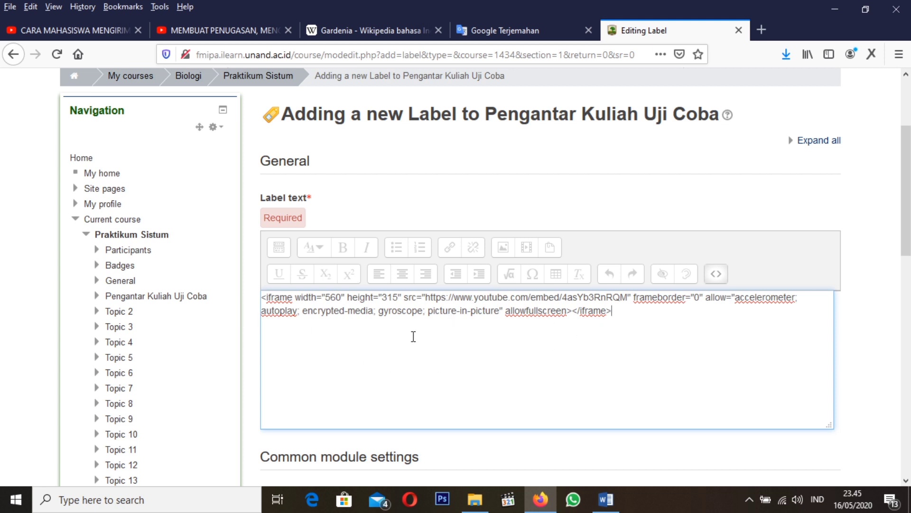
# - Save the label with the embedded video and return to the course
pyautogui.scroll(-2, 414, 336)
pyautogui.scroll(2, 413, 336)
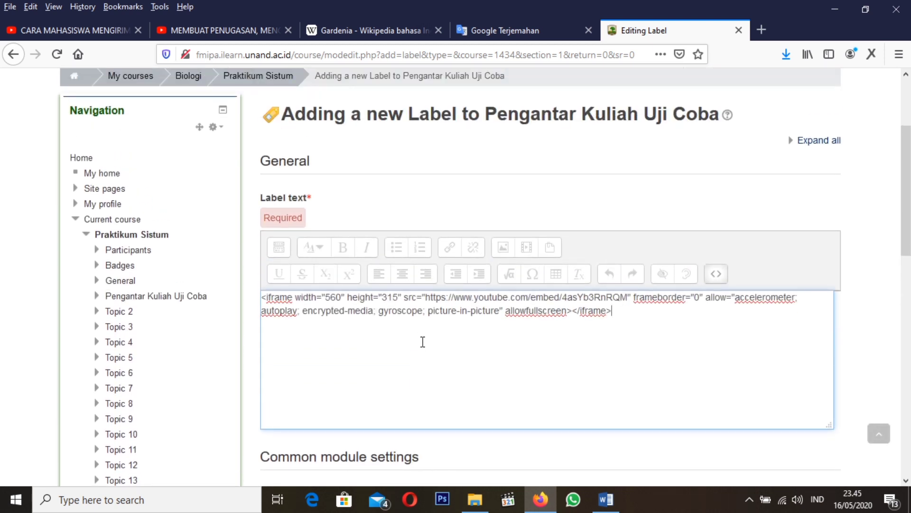
pyautogui.scroll(-4, 423, 342)
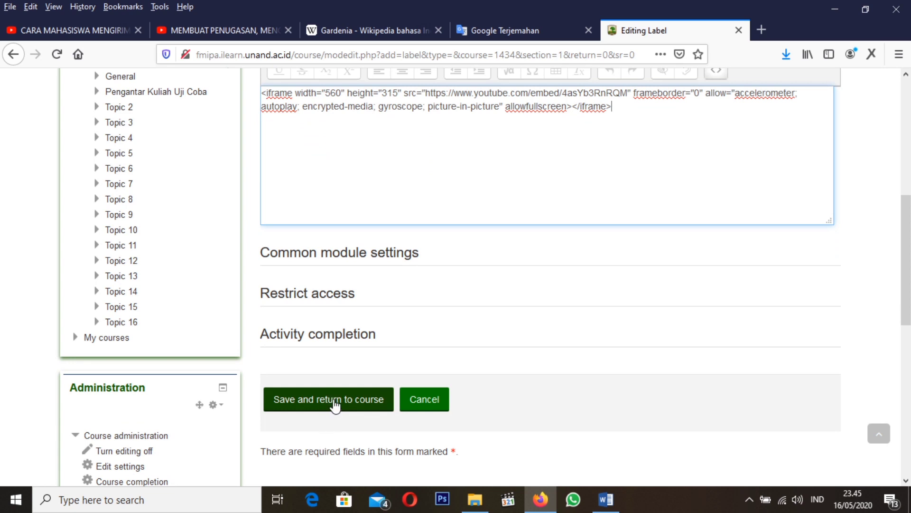
pyautogui.scroll(-1, 335, 406)
pyautogui.click(341, 393)
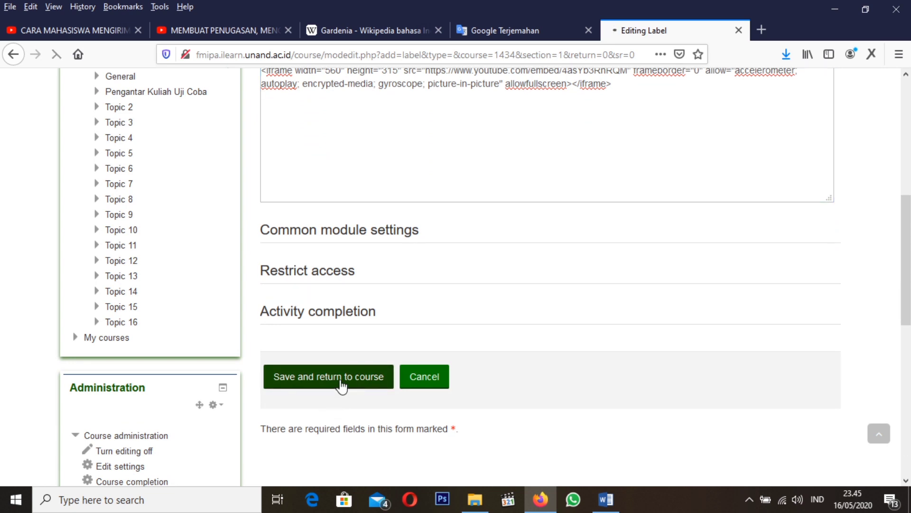